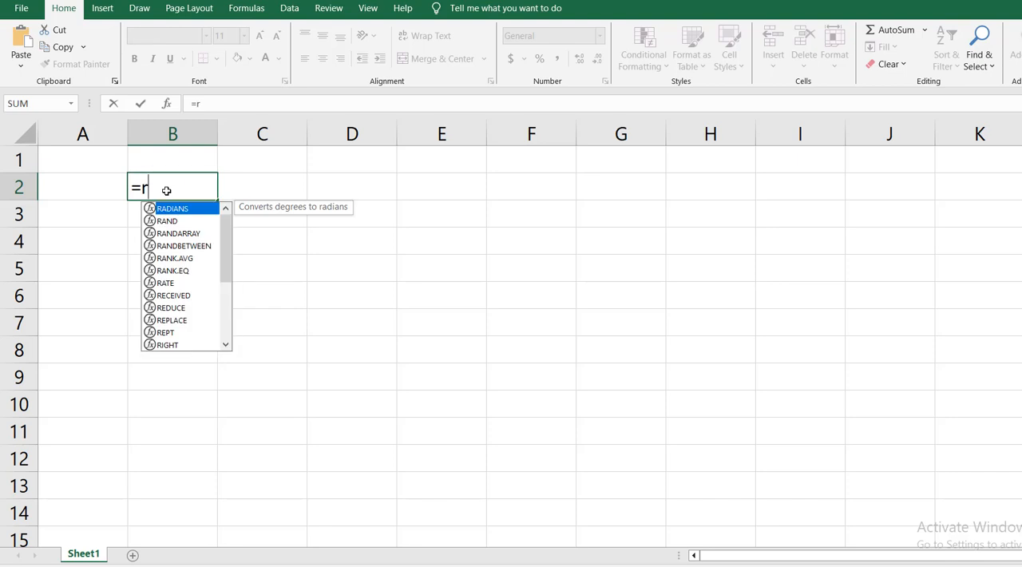
- Start a RANDBETWEEN formula in cell B2 with DATE(2000,1,1) as its bottom value
text(an)
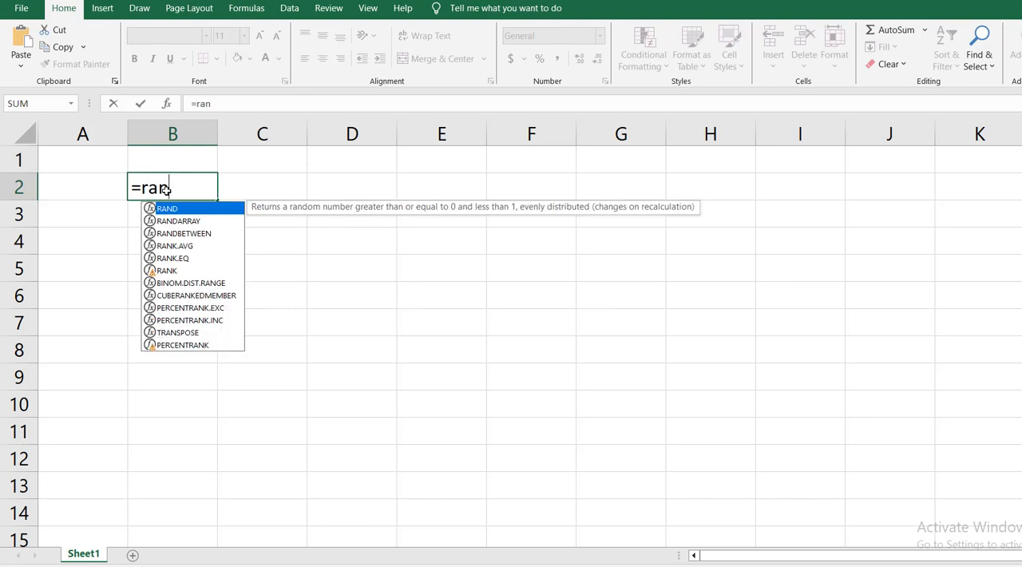
key(Down)
key(Down)
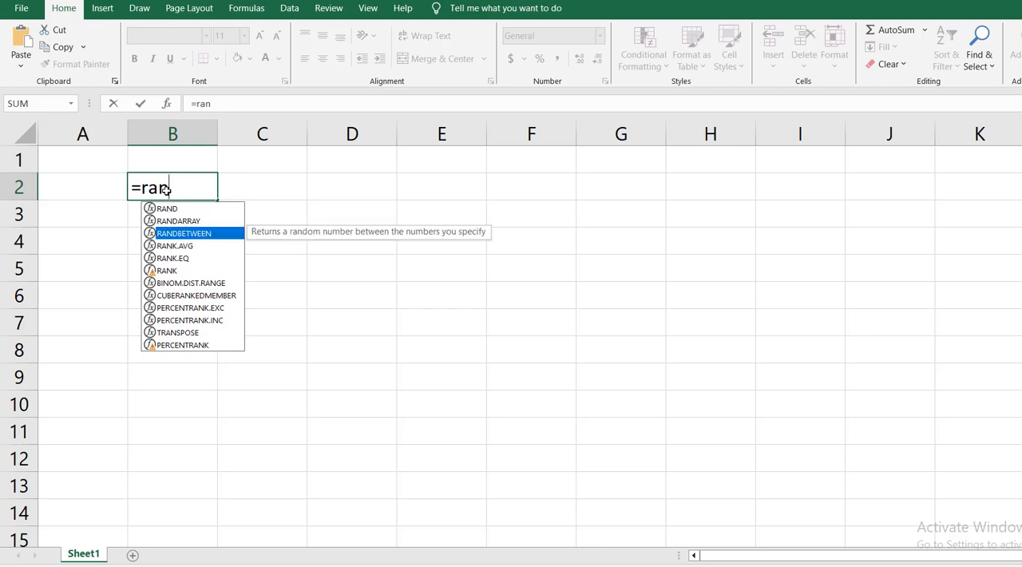
key(Tab)
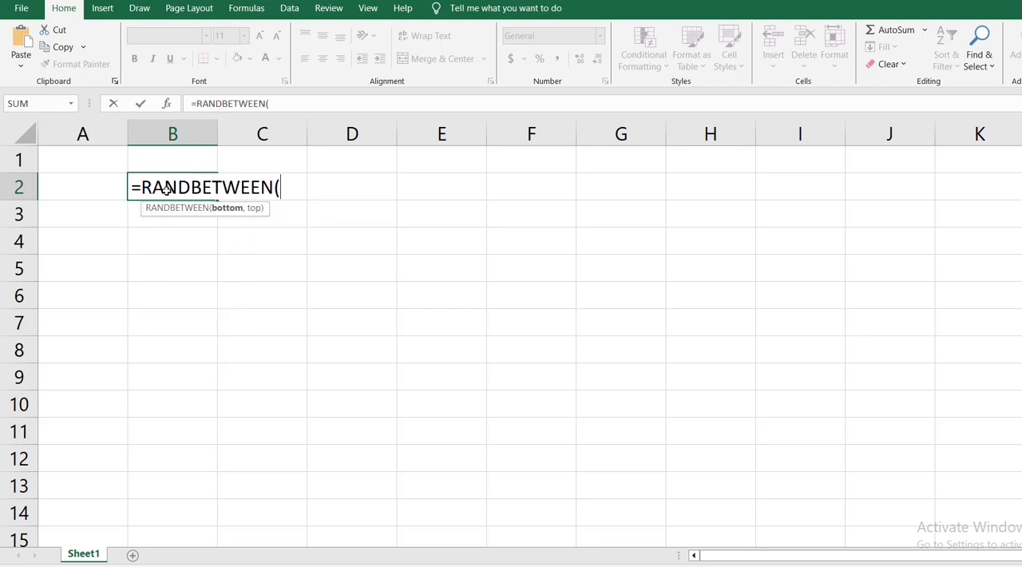
text(date)
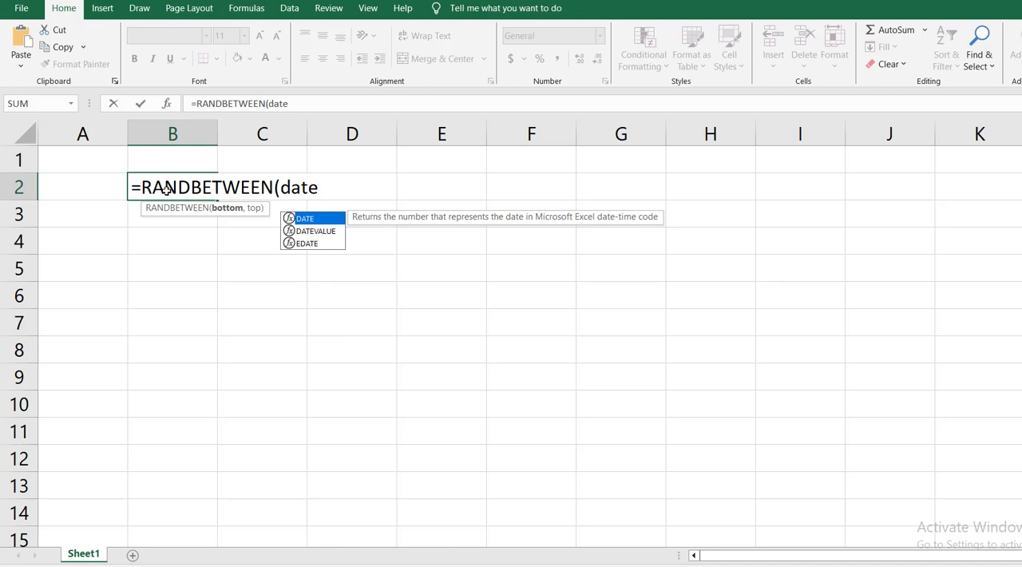
text(()
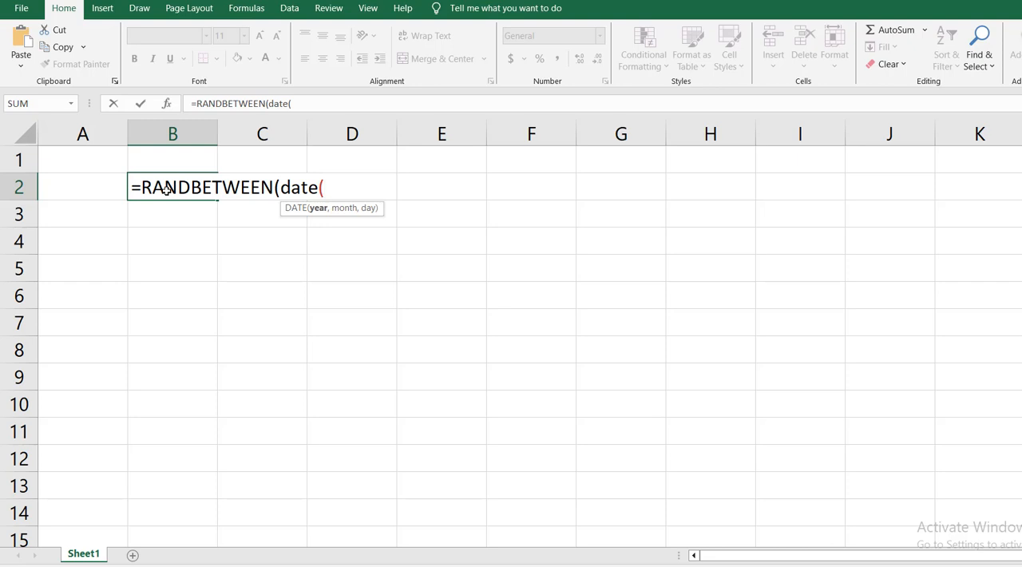
text(2000,1,)
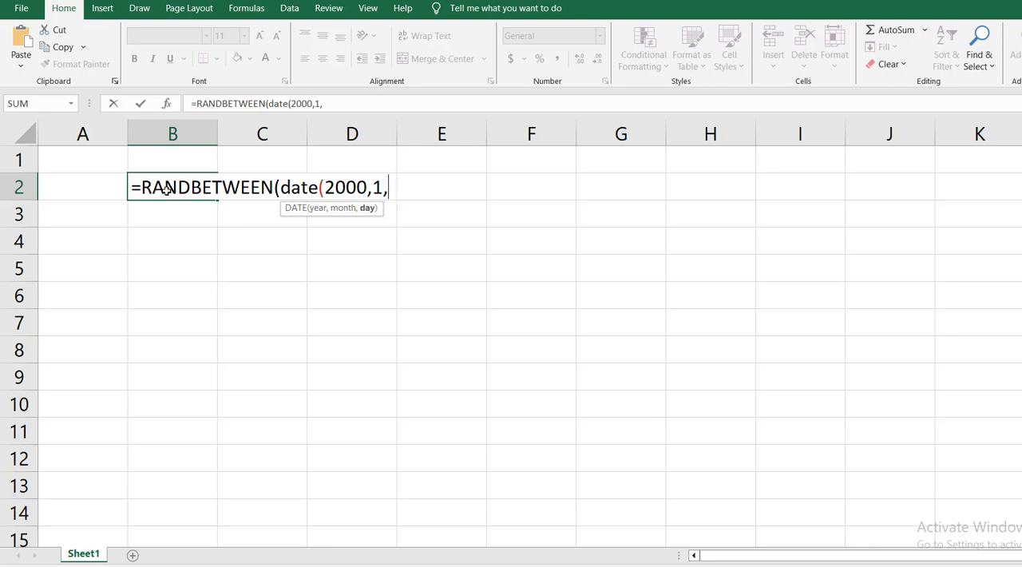
text(1),)
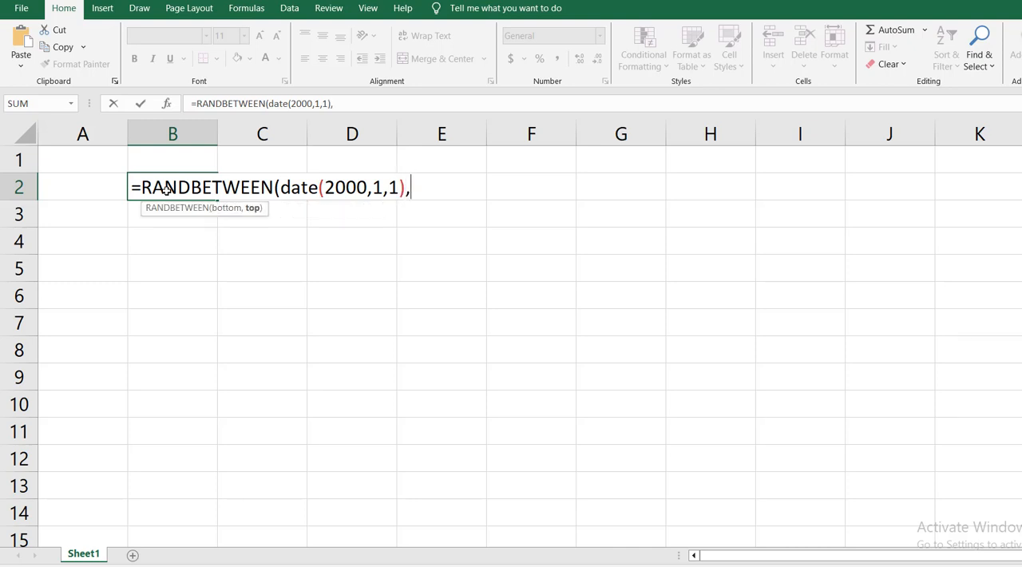
text(date)
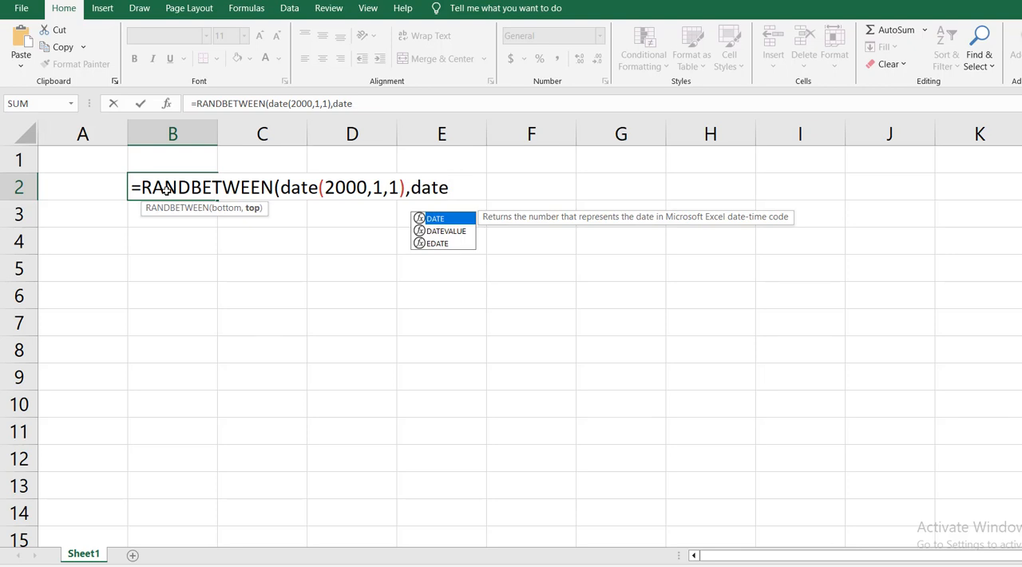
text((20)
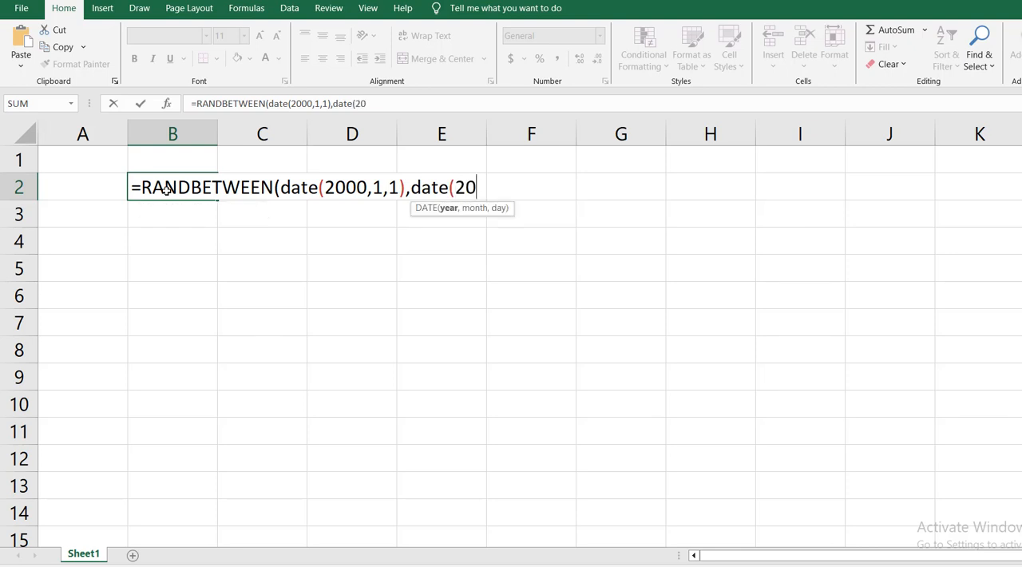
text(06,)
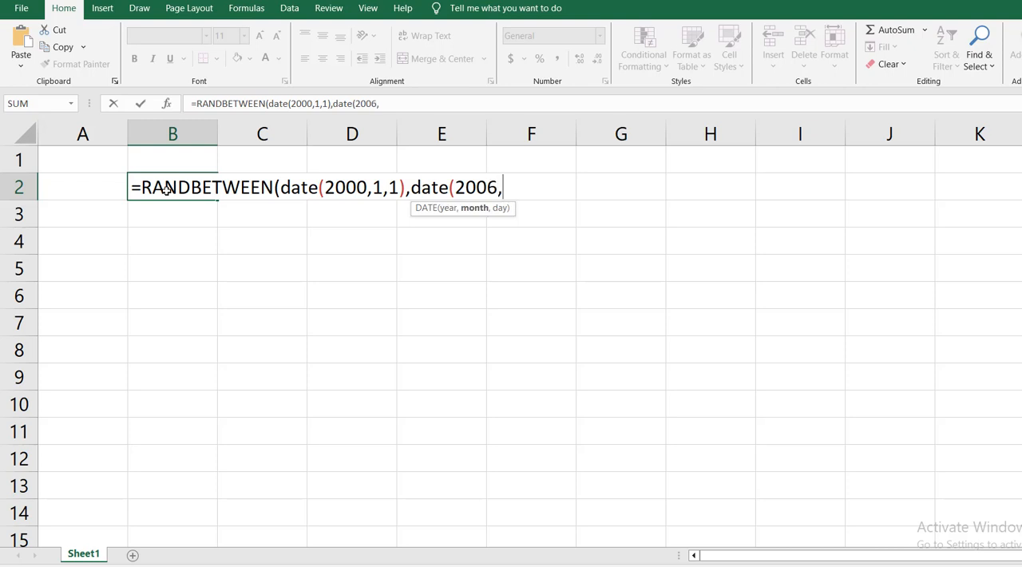
- Complete the RANDBETWEEN formula in B2 with DATE(2006,12,31) as its top value and enter it
text(12,)
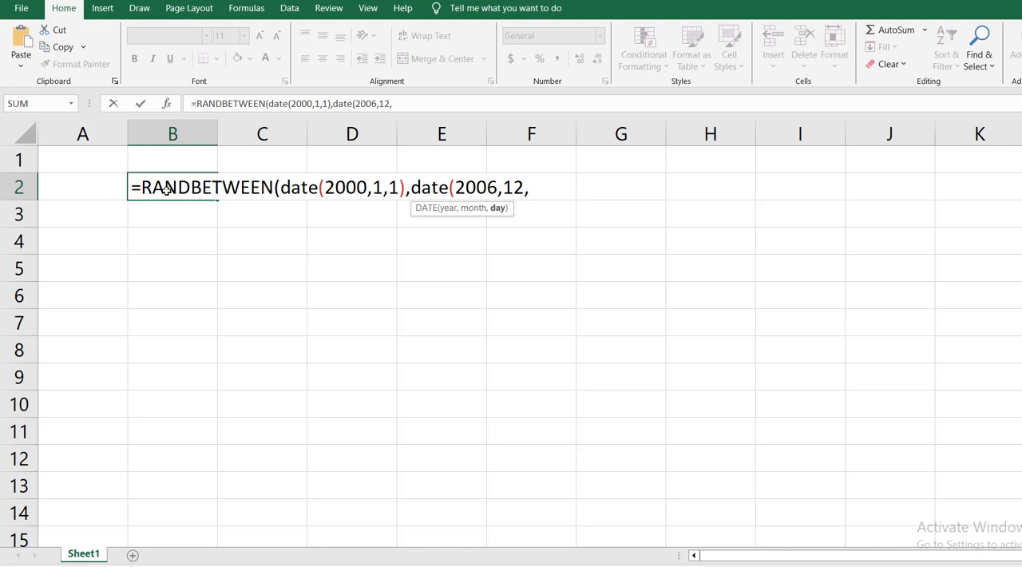
text(31)))
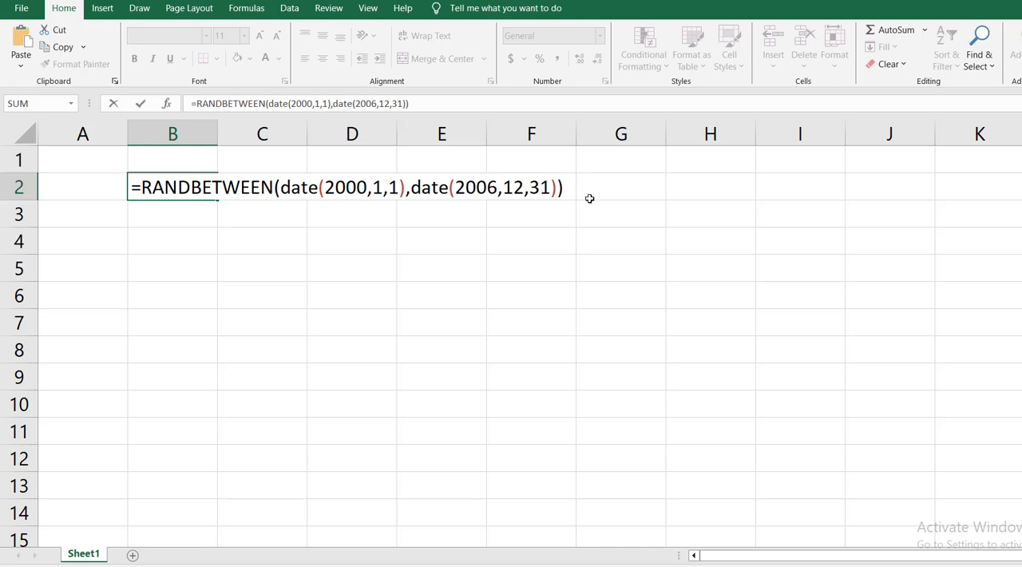
key(Return)
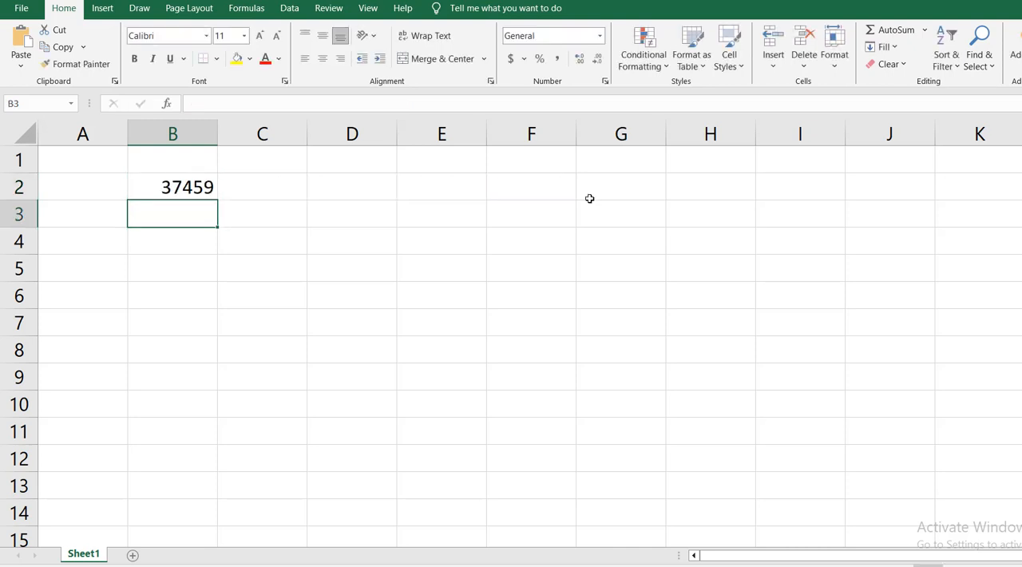
- Format cell B2 as Short Date
click(183, 184)
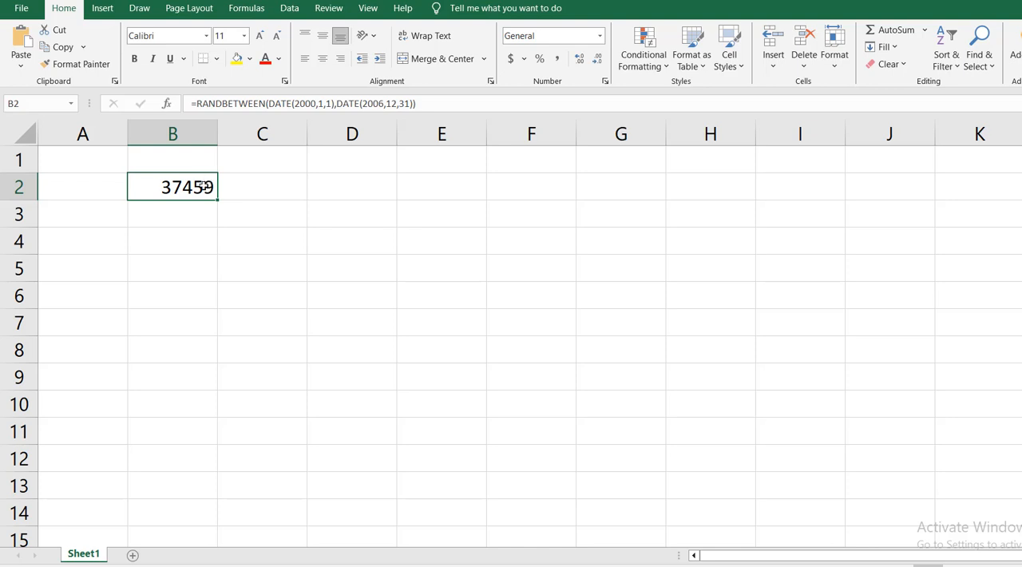
click(598, 37)
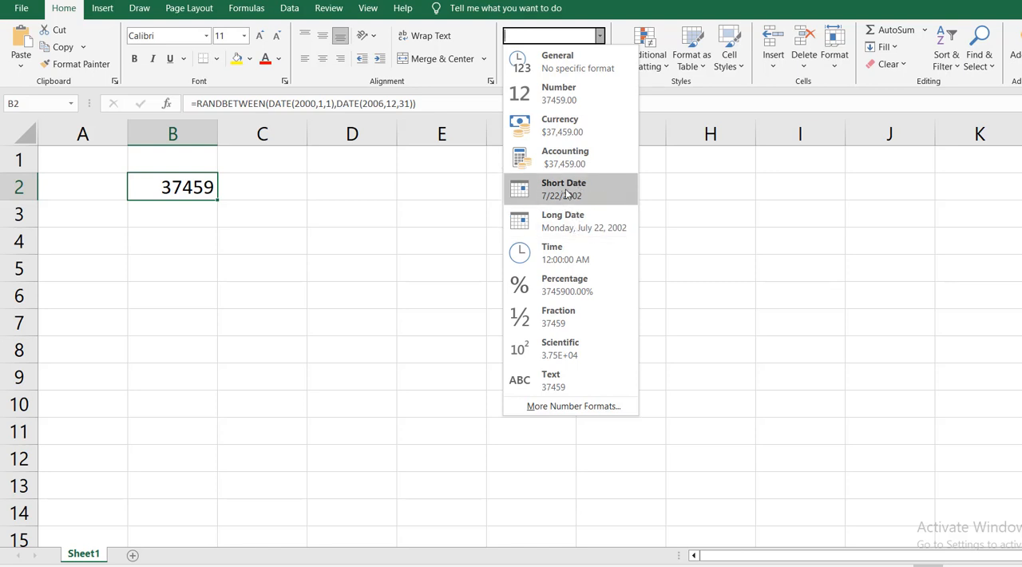
click(564, 194)
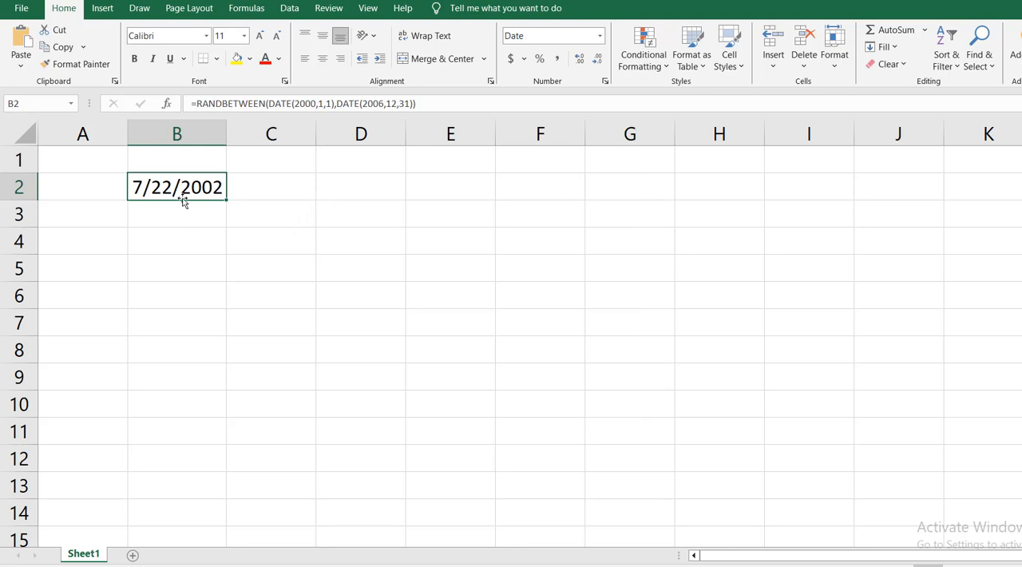
- Copy the random date formula from B2 down to B10 and widen column B to fit the full dates
drag(227, 200, 242, 424)
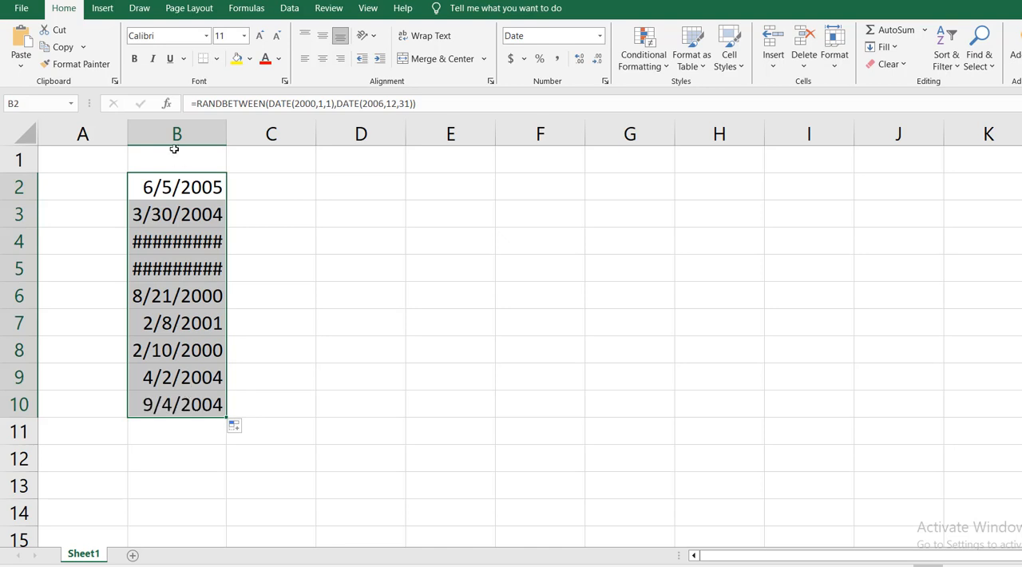
drag(236, 130, 254, 131)
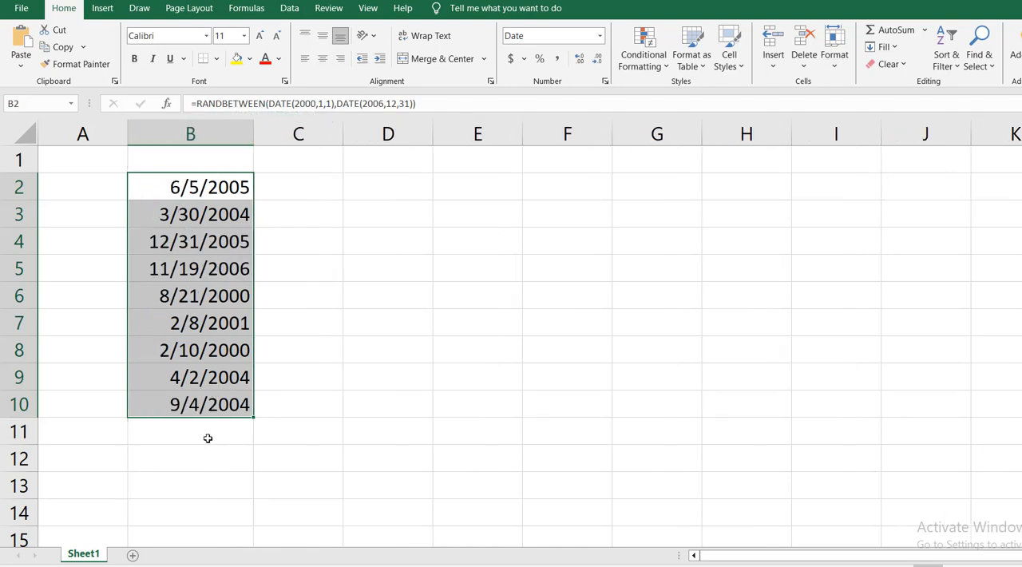
- Enter nine people's first names in cells A2 to A10, one beside each random date
click(104, 190)
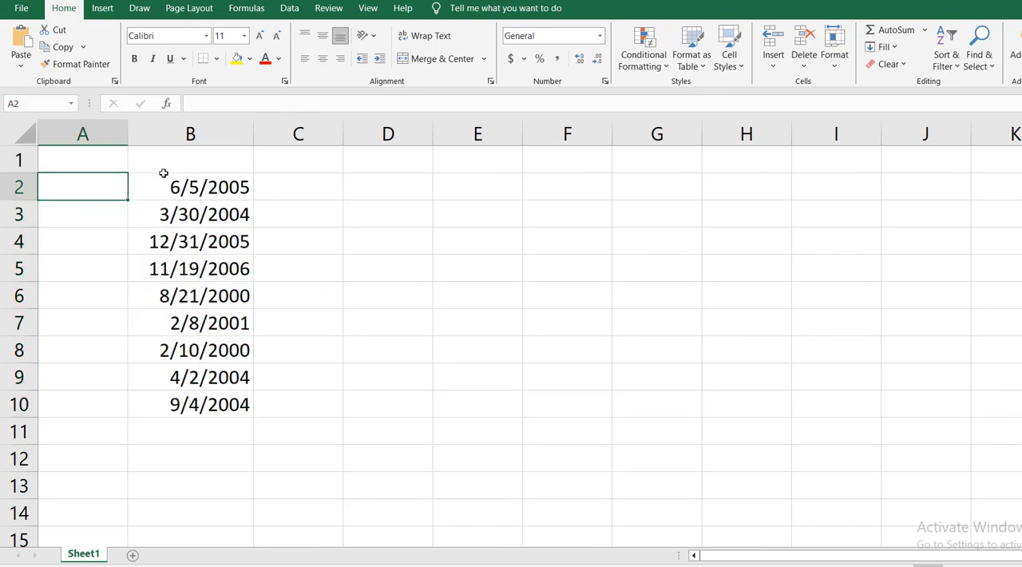
text(Tom)
key(Return)
text(Tang Tong )
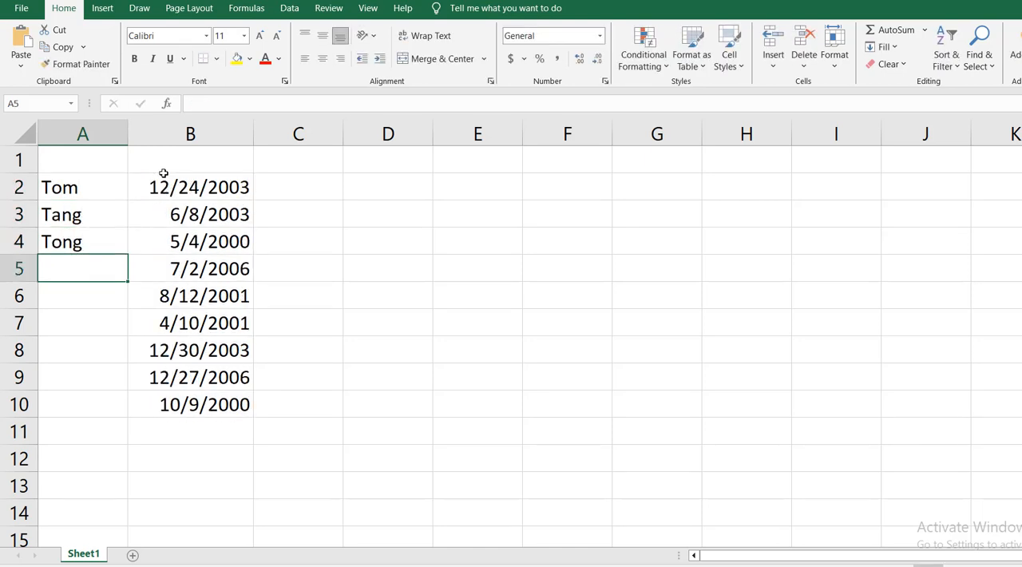
text(Tim Jim Lee Liang Hardy)
key(Return)
text(Lisa)
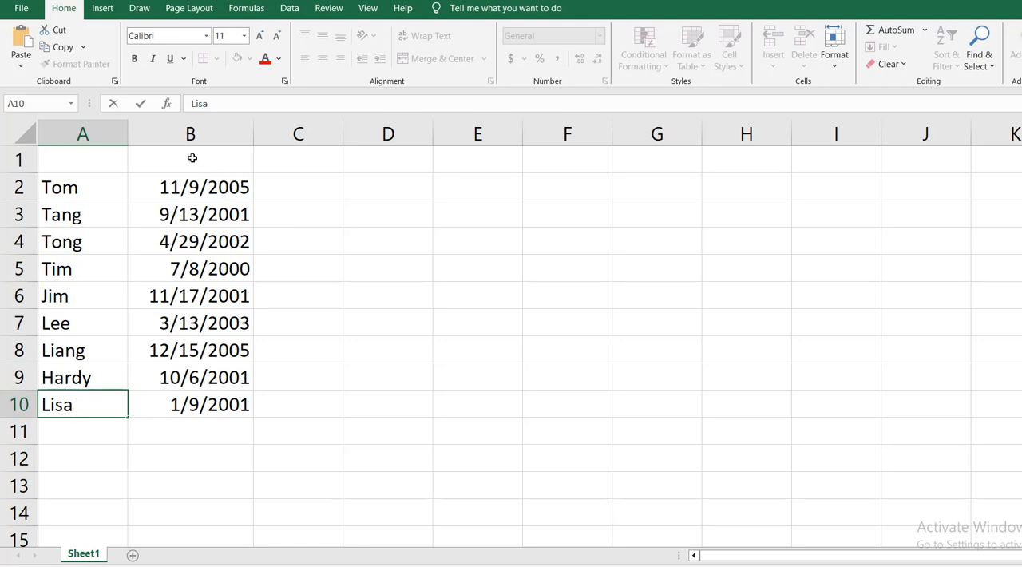
- Add the column headers DOB in B1 and Age in C1
click(193, 157)
text(DOB)
key(Tab)
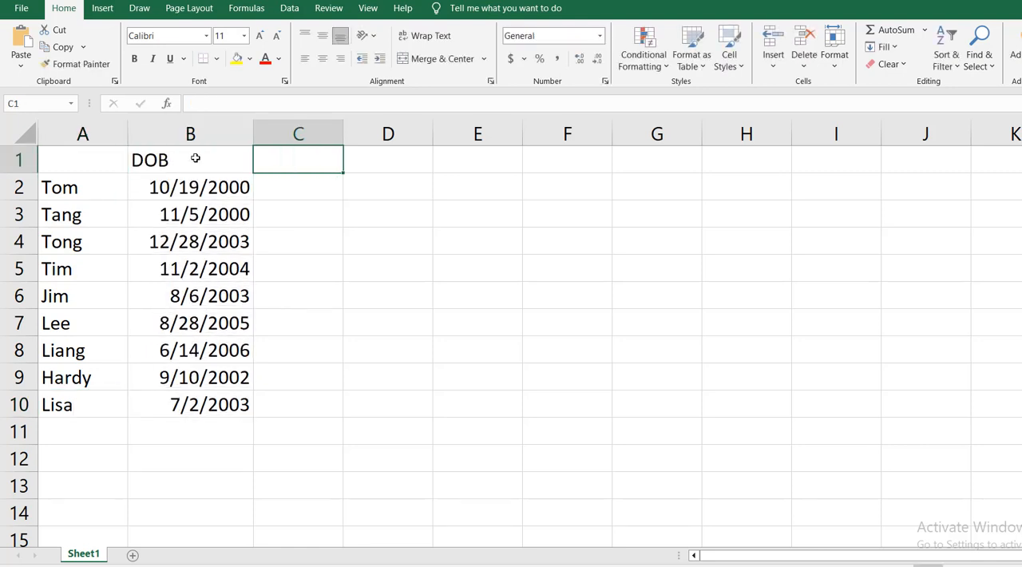
text(Age)
key(Right)
- Calculate the age in full years in C2 with the formula =DATEDIF(B2,NOW(),"y")
key(Down)
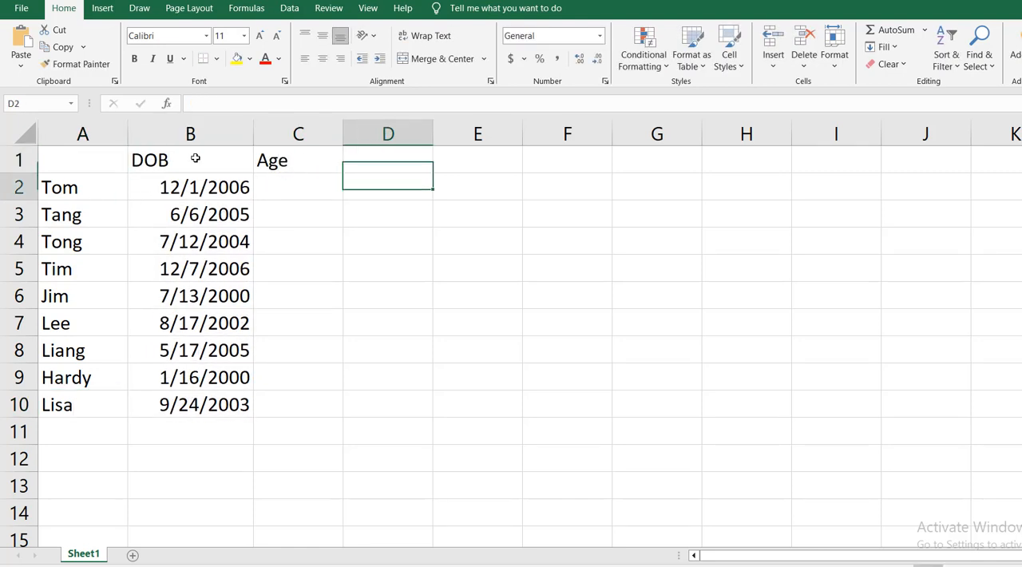
key(Left)
text(=dated)
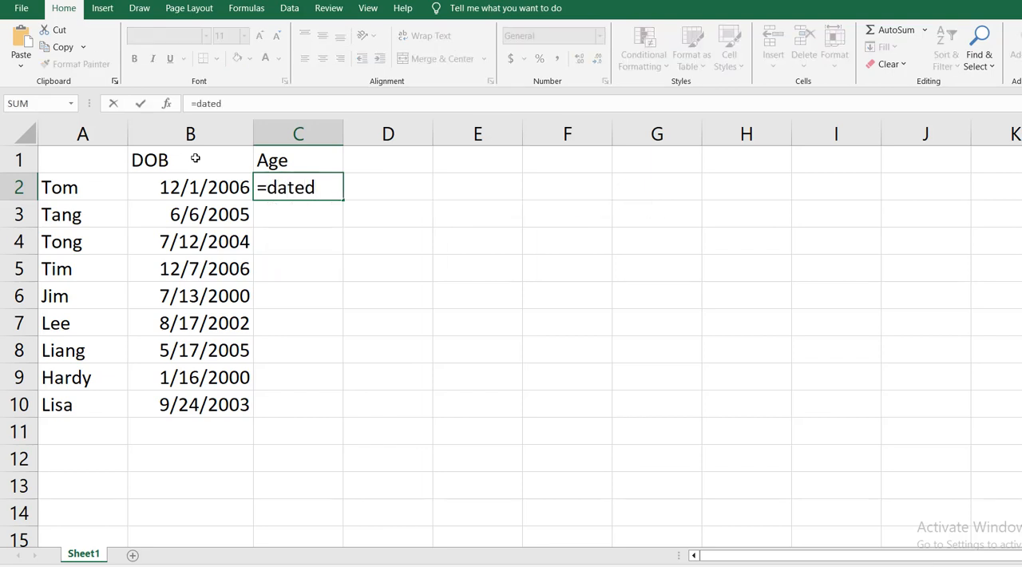
text(if()
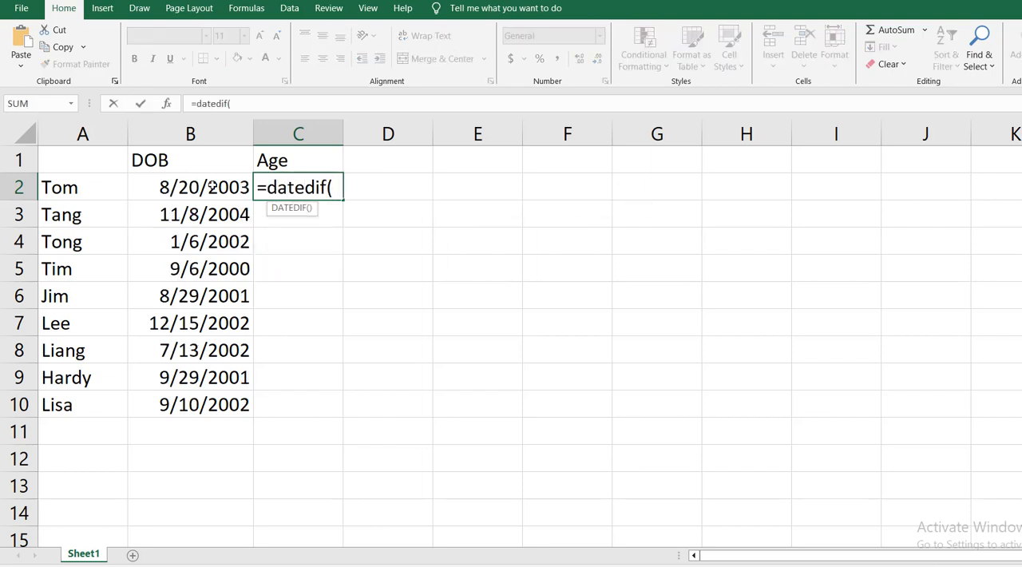
click(212, 186)
text(,n)
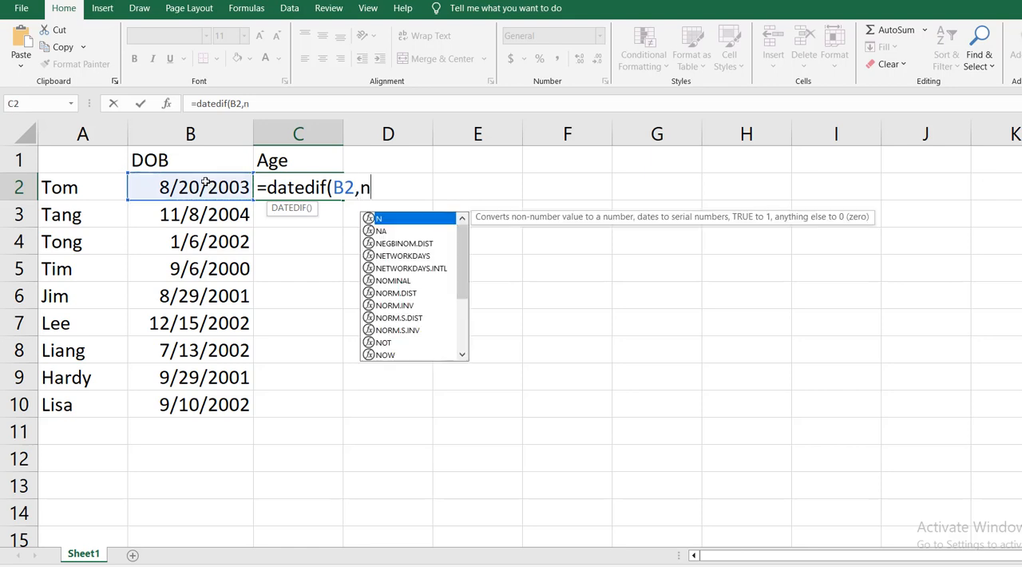
text(ow()
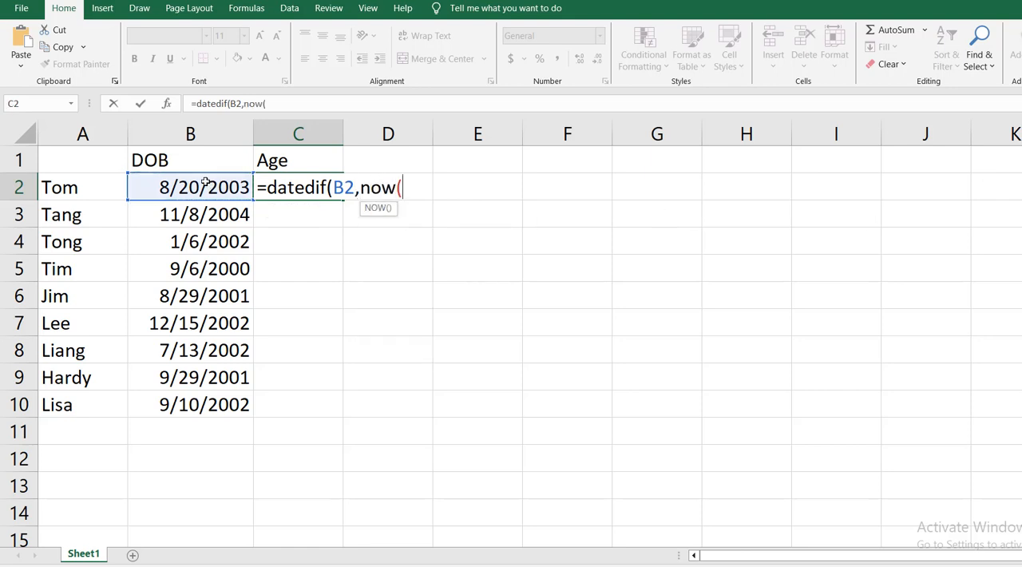
text(),")
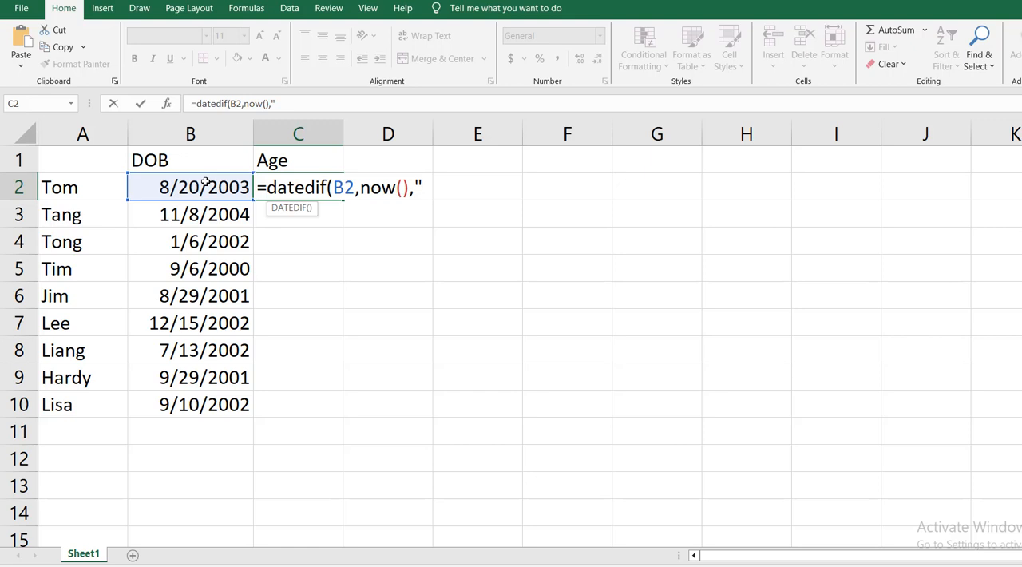
text(y"))
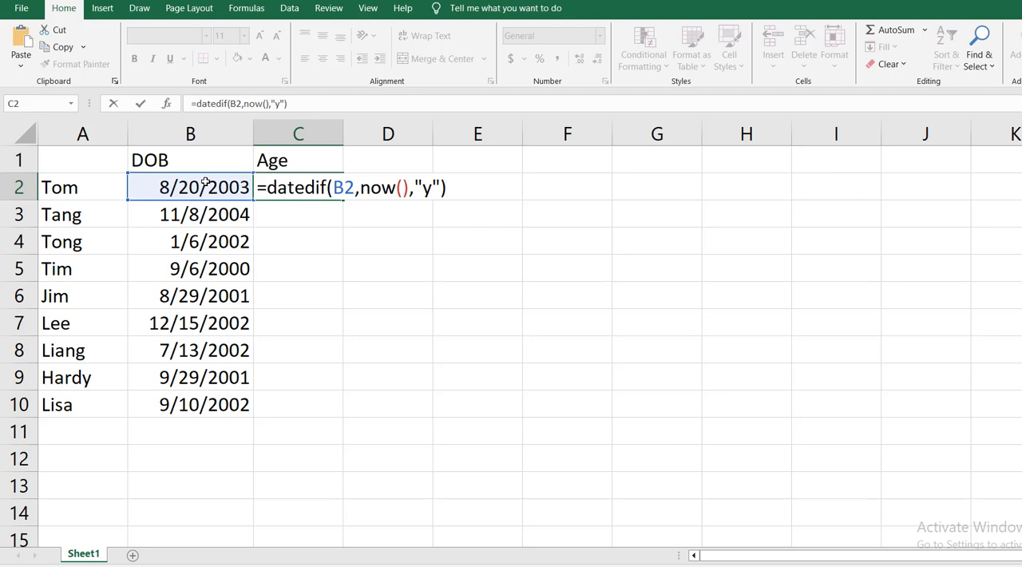
key(Return)
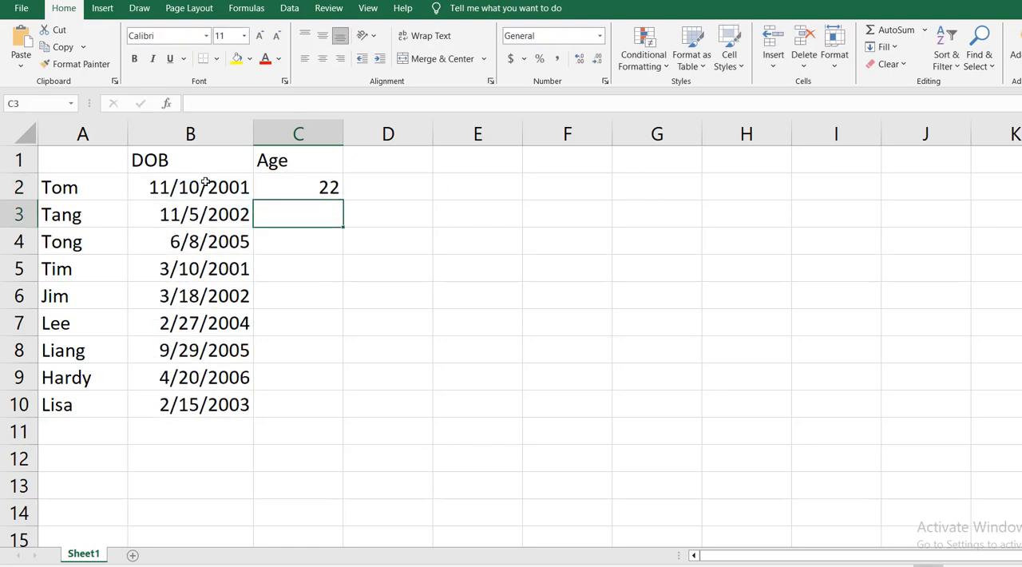
- Copy the age formula from C2 down to C10
click(331, 185)
drag(345, 201, 332, 409)
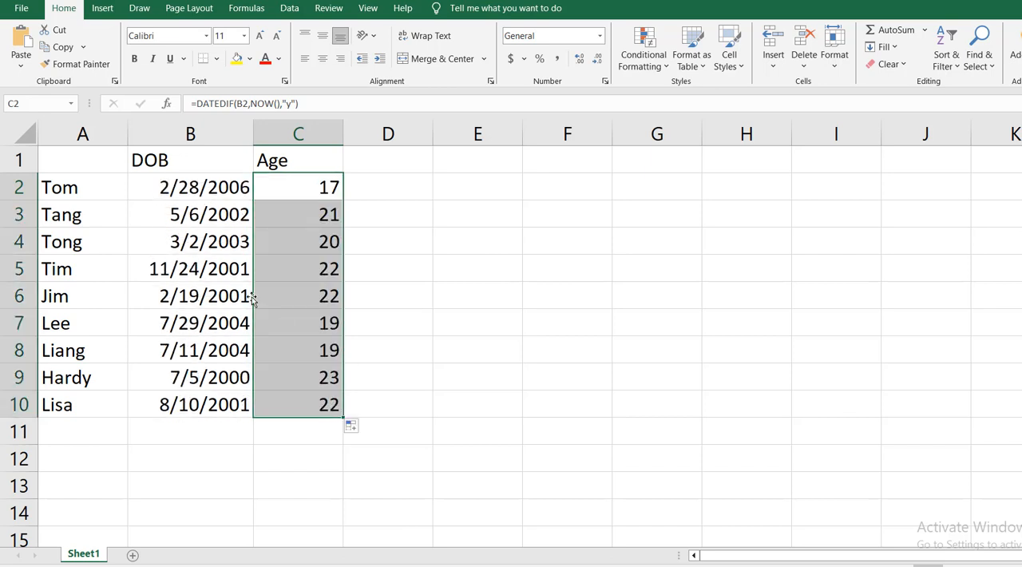
- Format the header cells A1:C1 with yellow fill and bold black text, with Name as the header in A1
click(80, 160)
drag(80, 160, 270, 160)
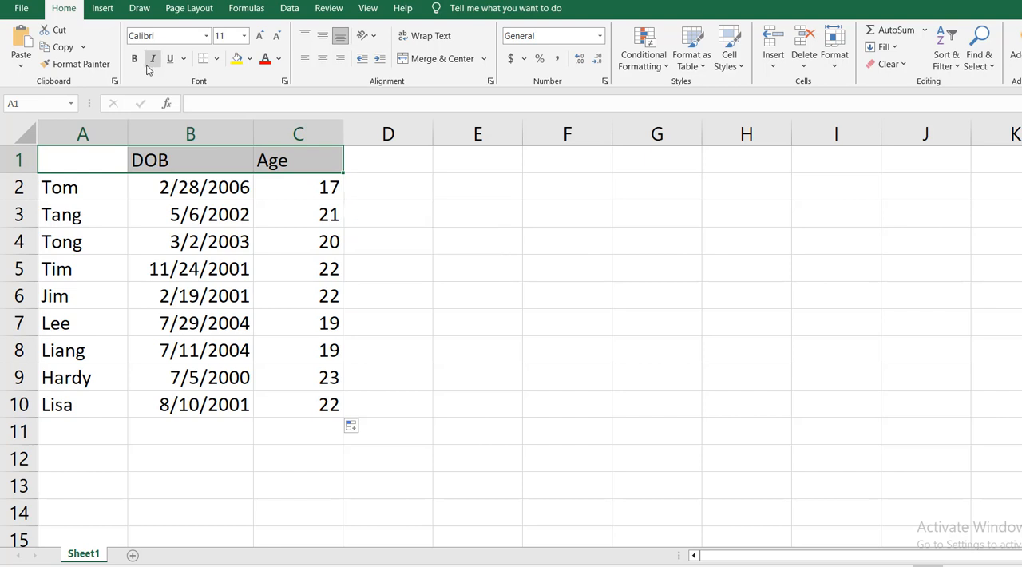
click(237, 59)
click(268, 62)
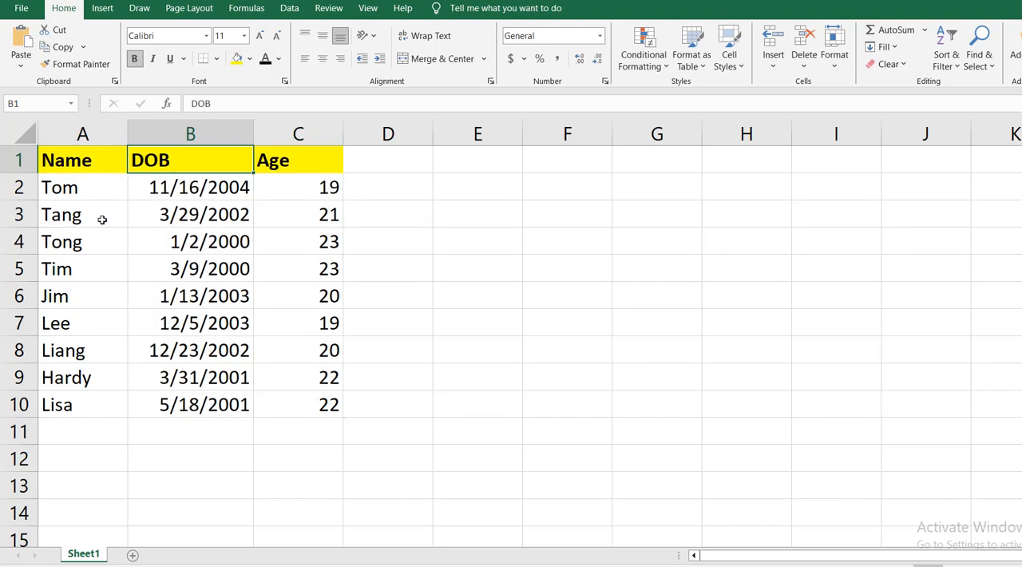
click(188, 187)
key(ctrl+shift+Down)
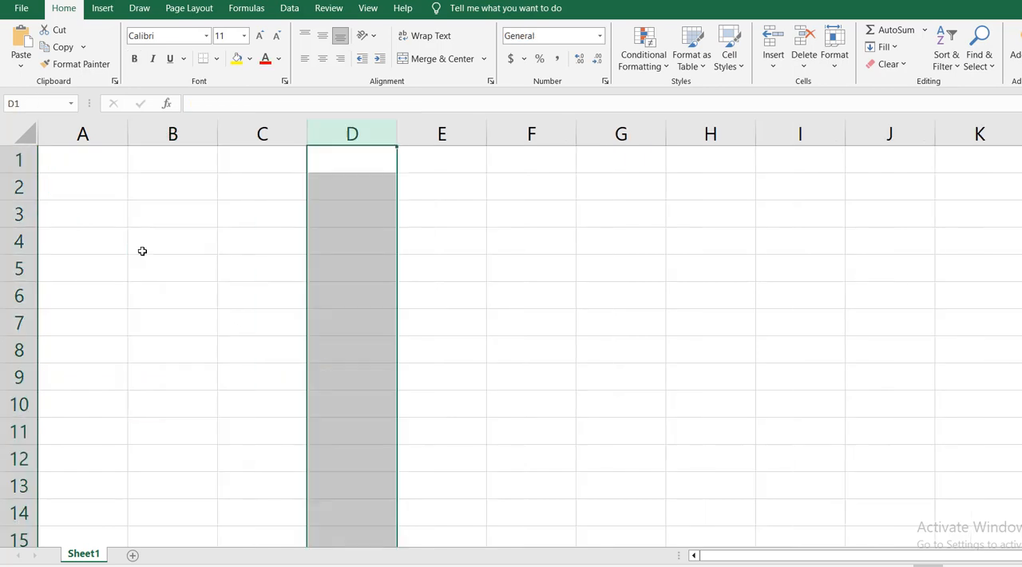
- Enter the column headers Name, DOB and Age in cells B4 to D4
click(144, 249)
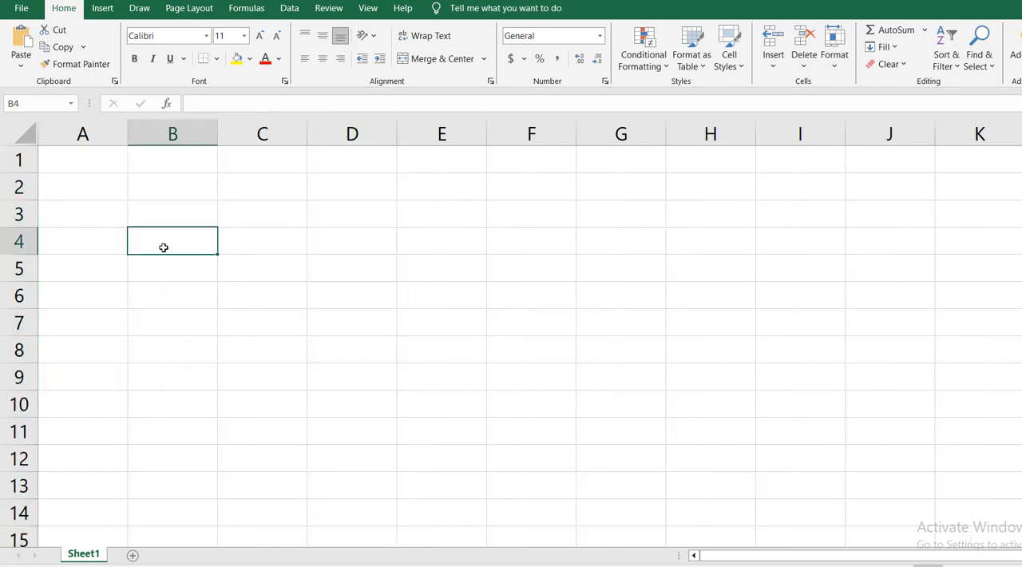
text(Name)
key(Tab)
text(D)
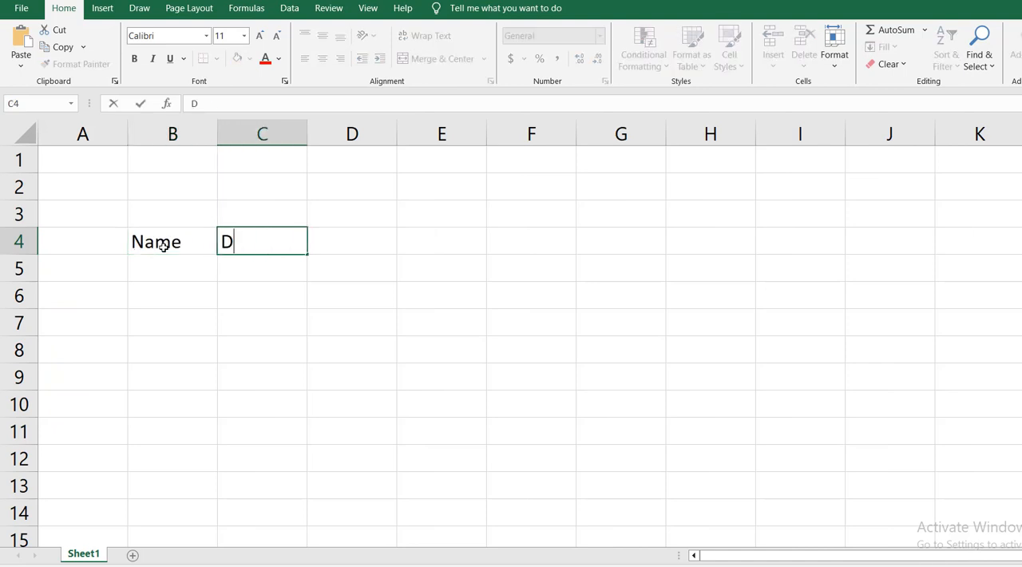
text(OB)
key(Tab)
text(Age)
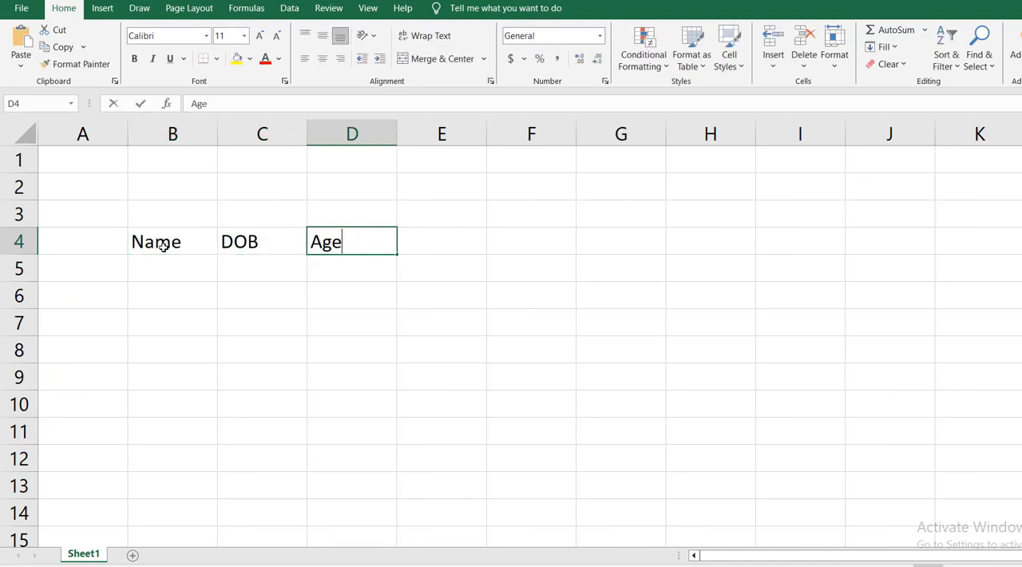
key(Return)
key(Left)
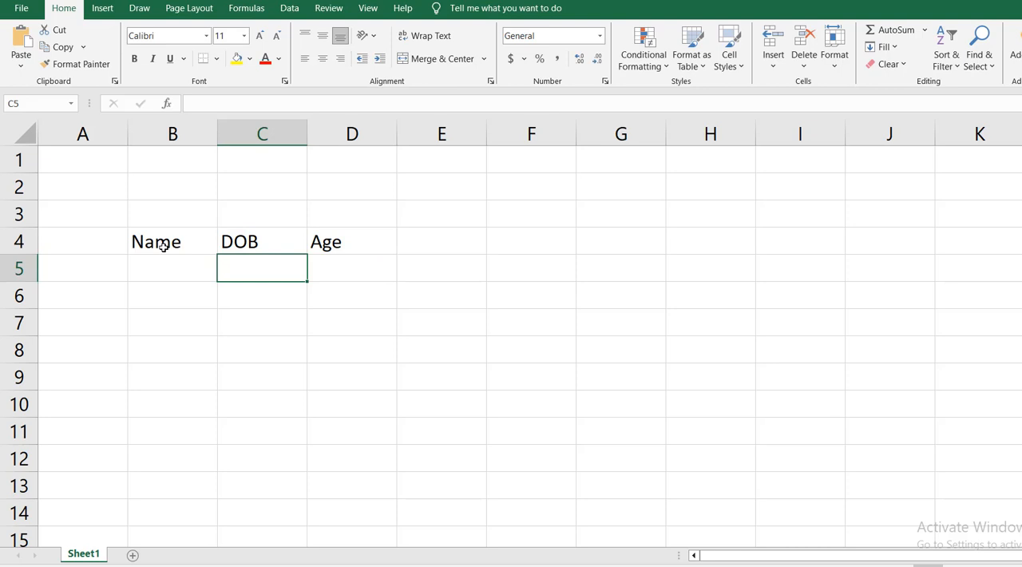
- Begin a DATE formula in C5 under DOB with RANDBETWEEN(2000,2003) as the year argument
text(=DATE()
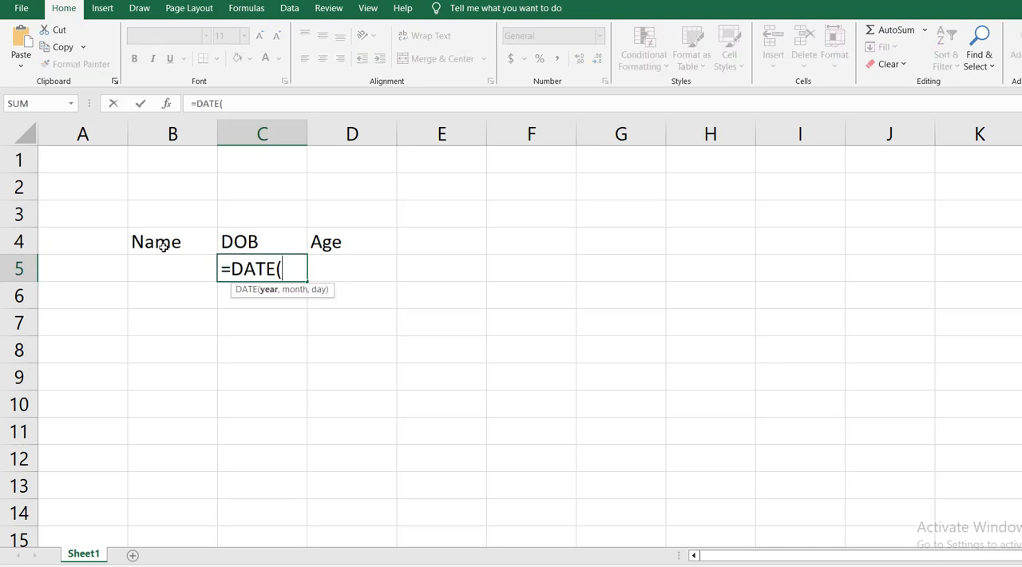
text(ra)
key(Down)
key(Down)
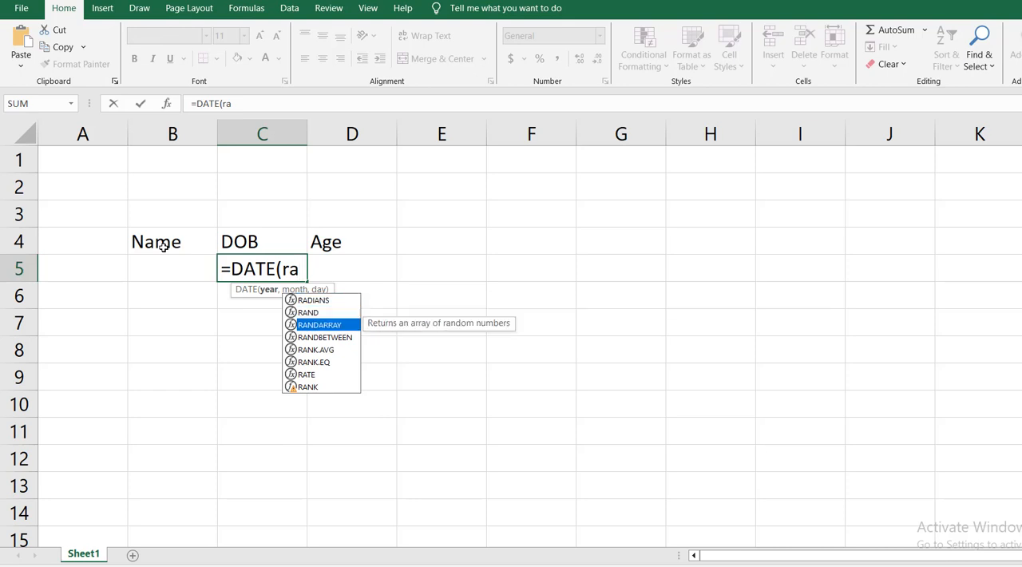
key(Down)
key(Tab)
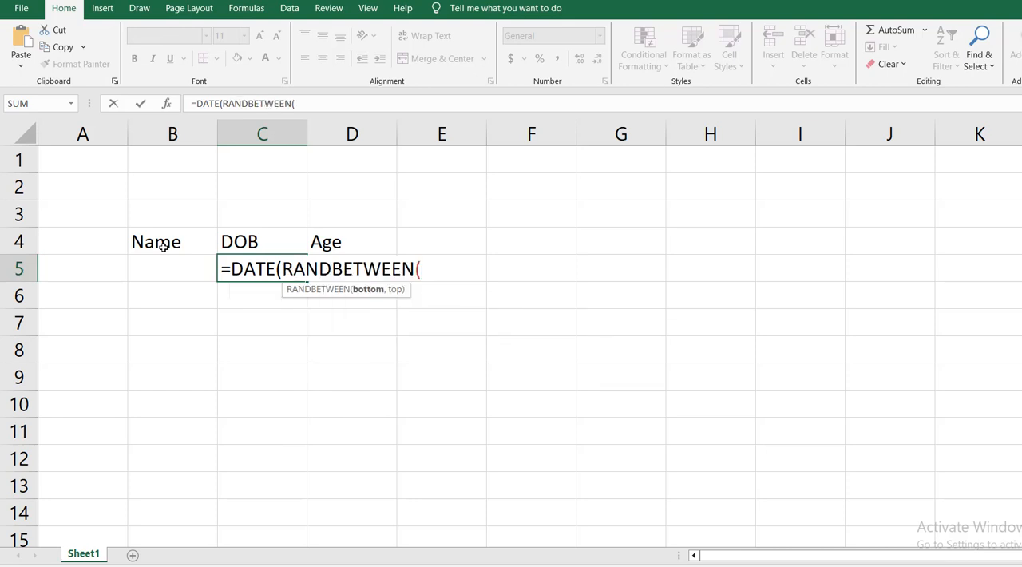
text(2000,2006)
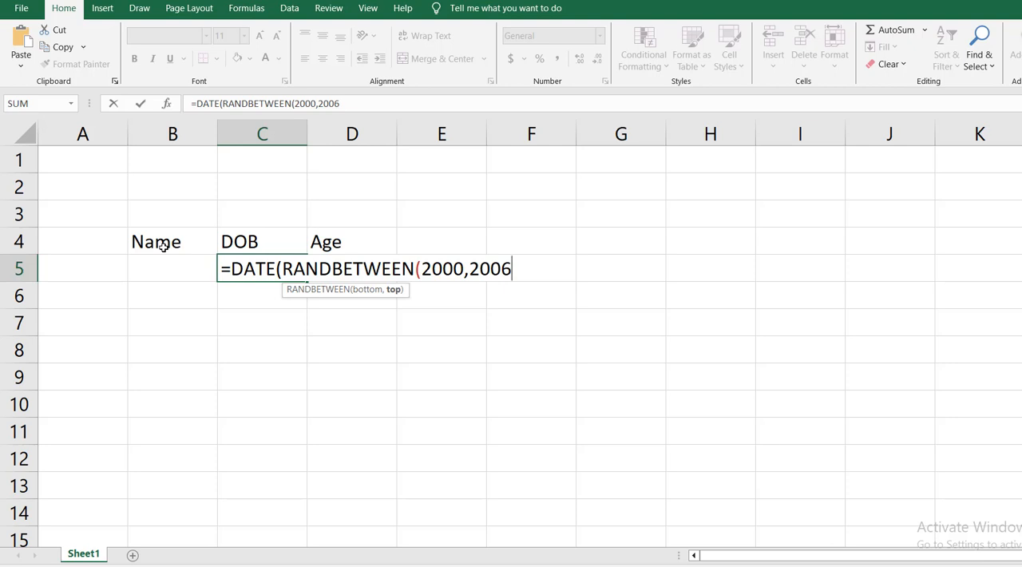
key(BackSpace)
text(3))
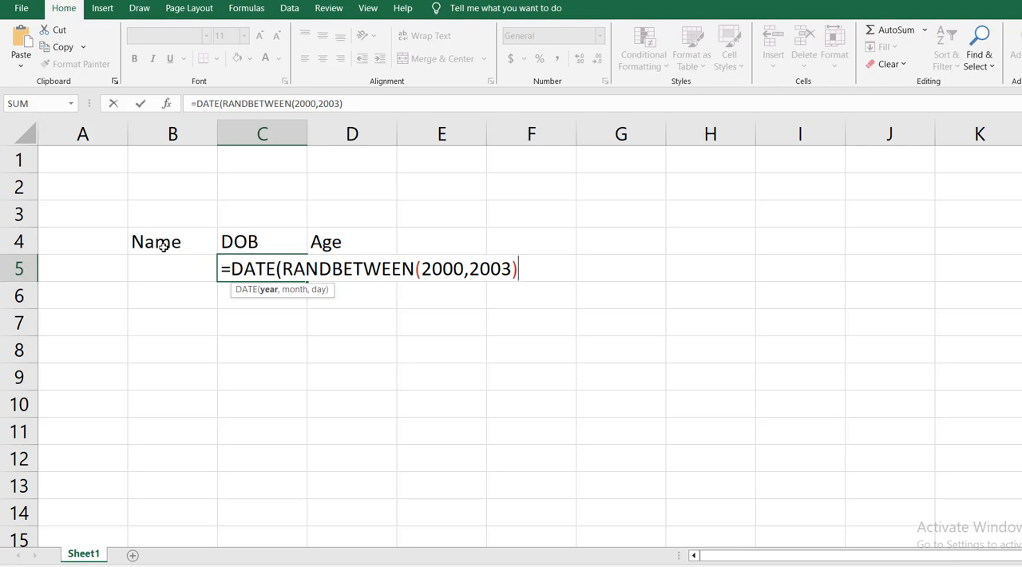
text(,ra)
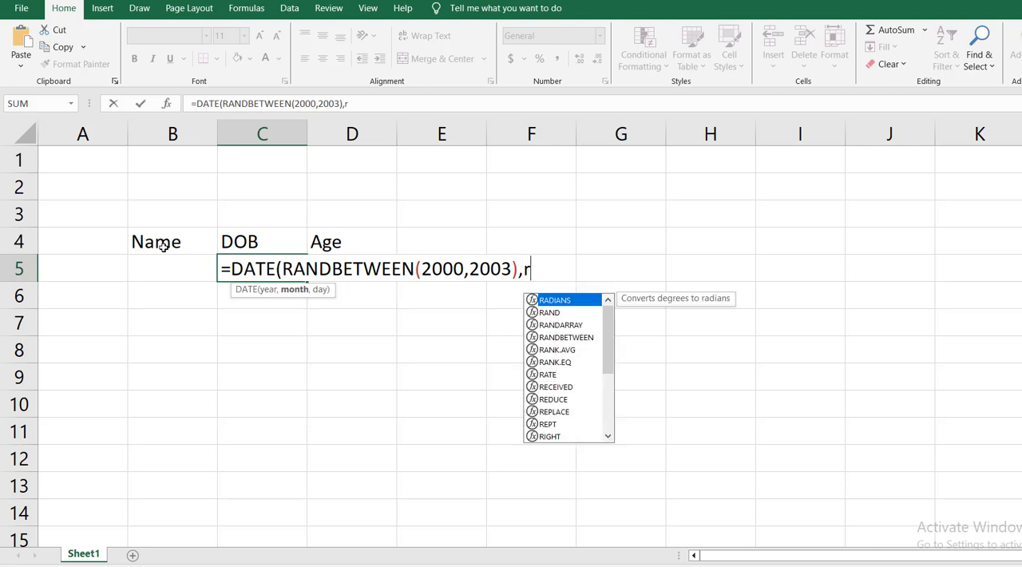
- Add RANDBETWEEN with the range 1 to 12 as the month argument of the DATE formula
key(Down)
key(Down)
key(Down)
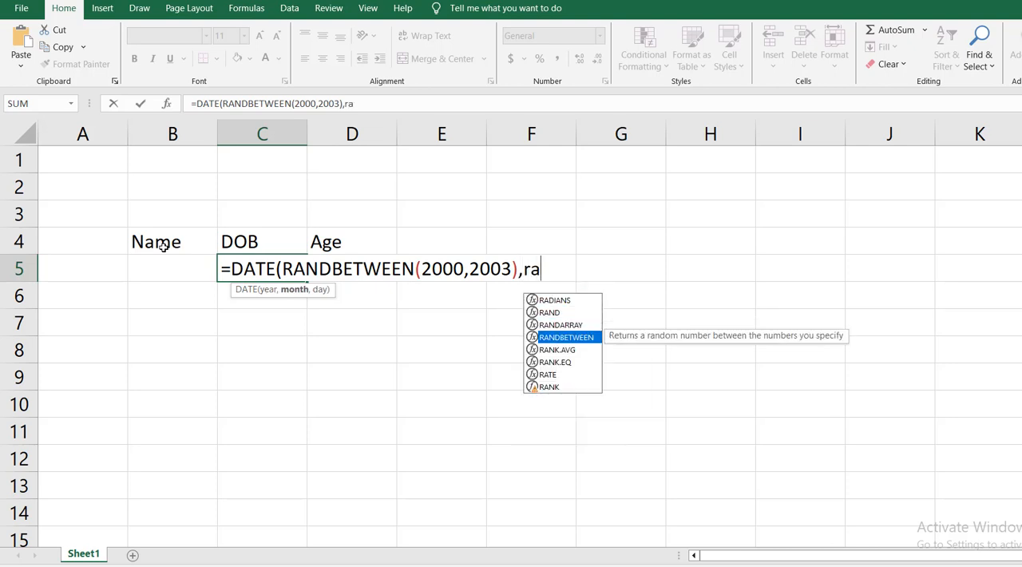
key(Tab)
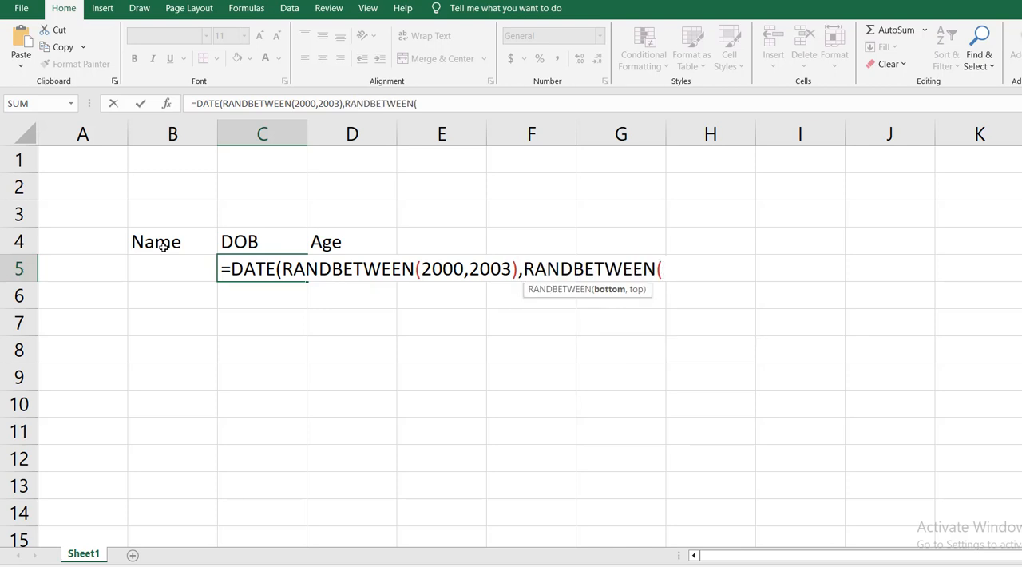
text(1,12)
text(),ra)
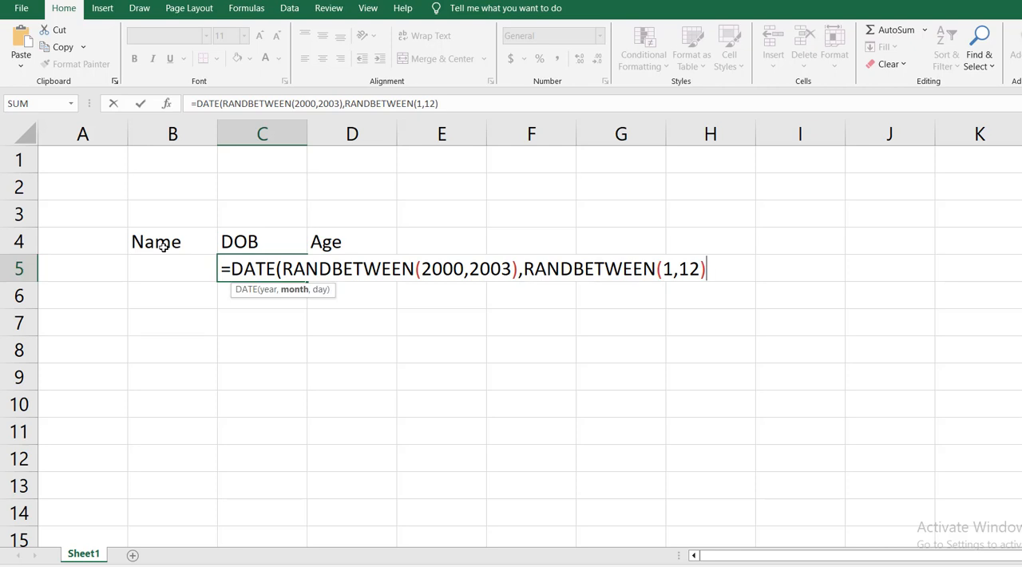
- Complete the DATE formula in C5 with RANDBETWEEN(1,31) as the day argument and enter it
key(Down)
key(Down)
key(Tab)
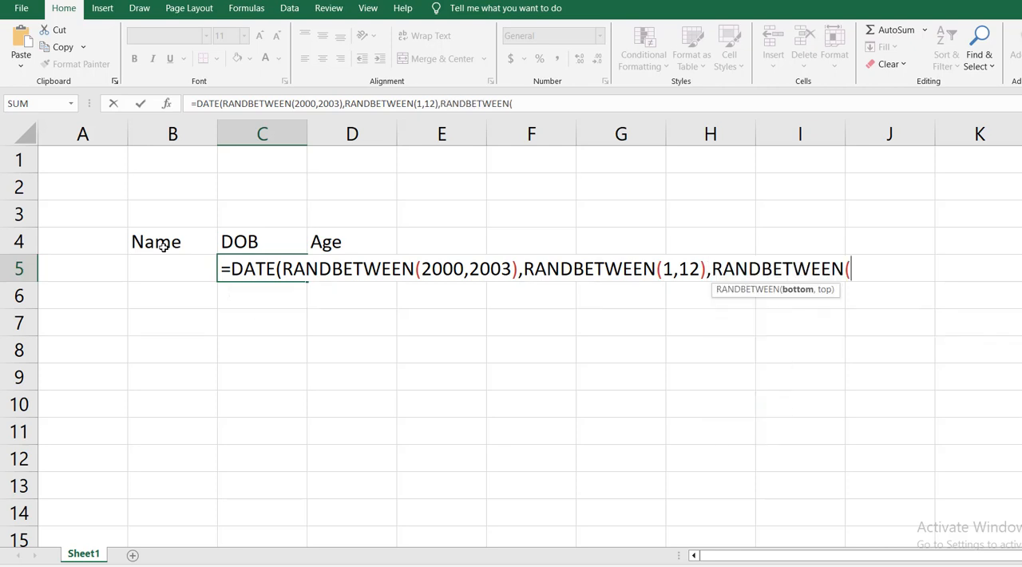
text(1,1)
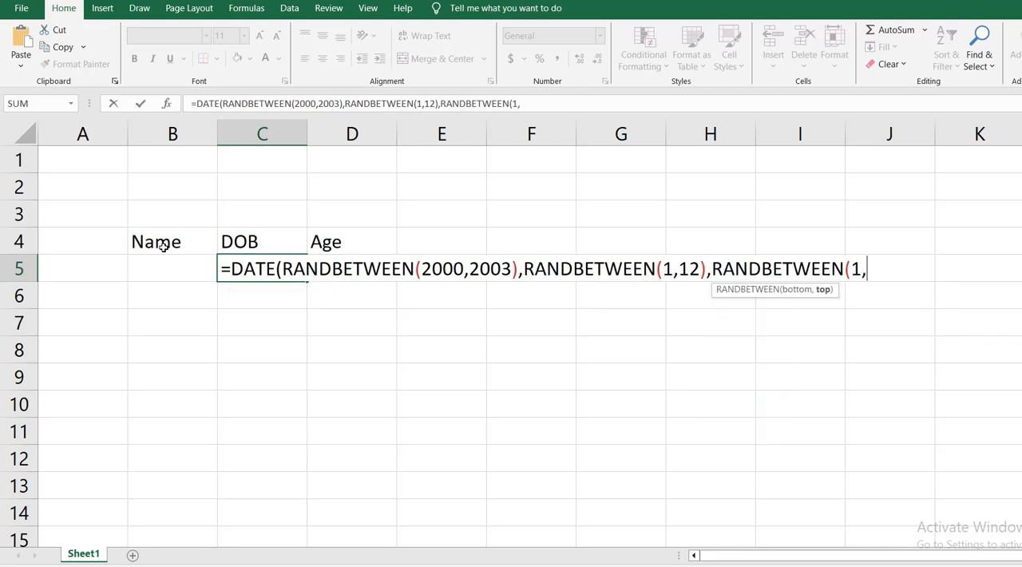
key(BackSpace)
text(31)
text()))
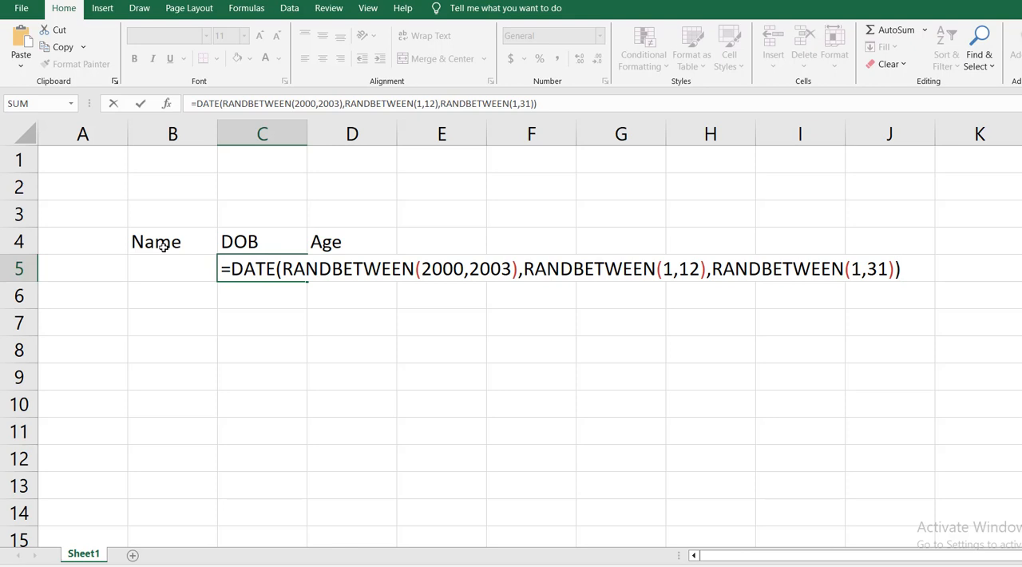
key(Return)
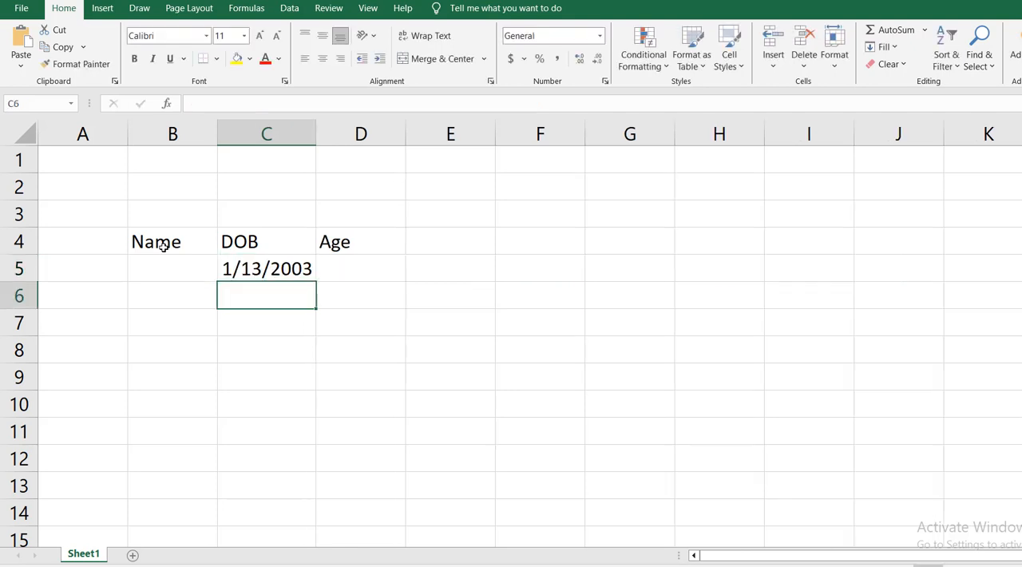
- Copy the random date formula from C5 down to C12 and auto-fit the width of column C
click(283, 273)
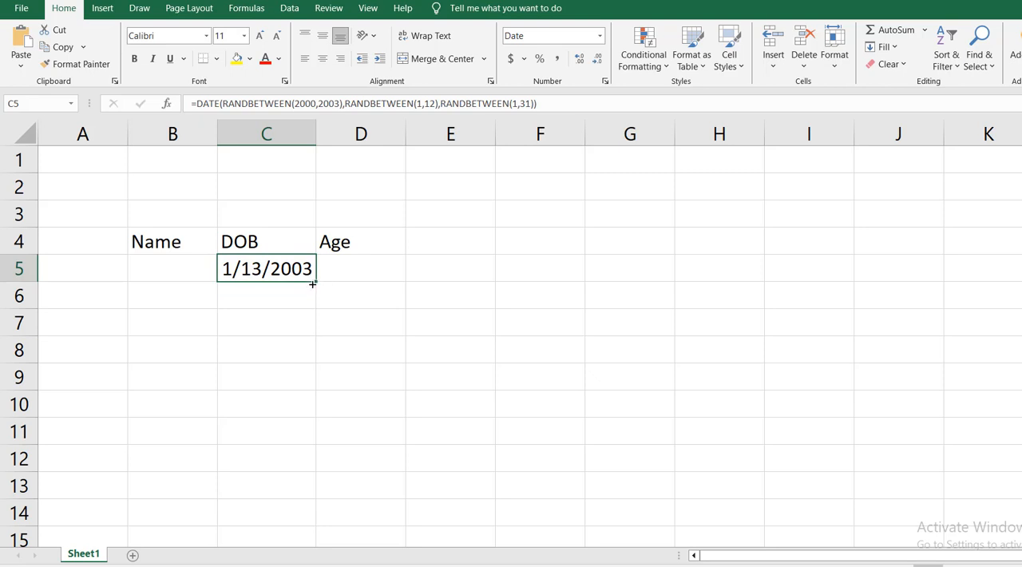
drag(317, 282, 316, 456)
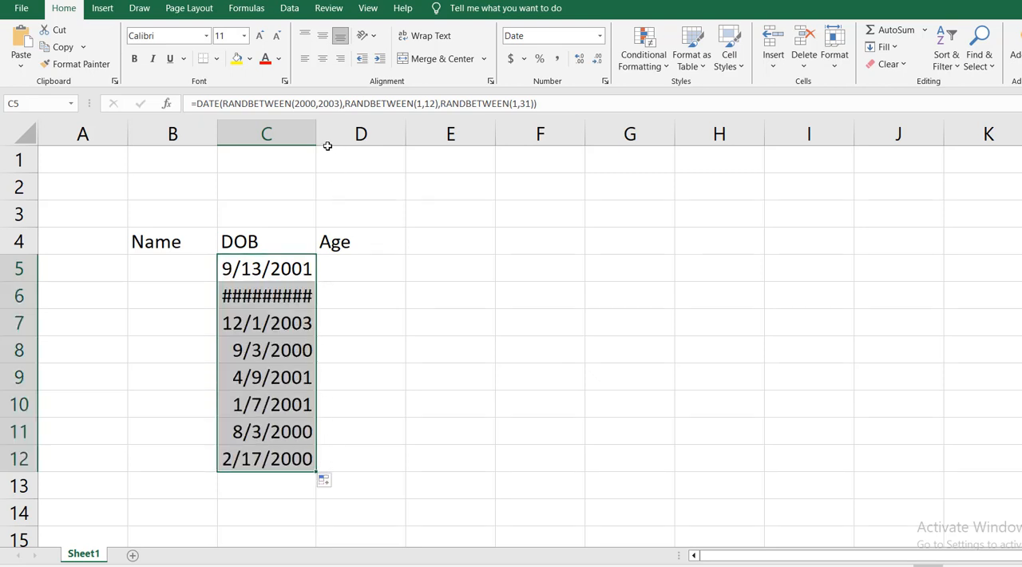
double_click(316, 131)
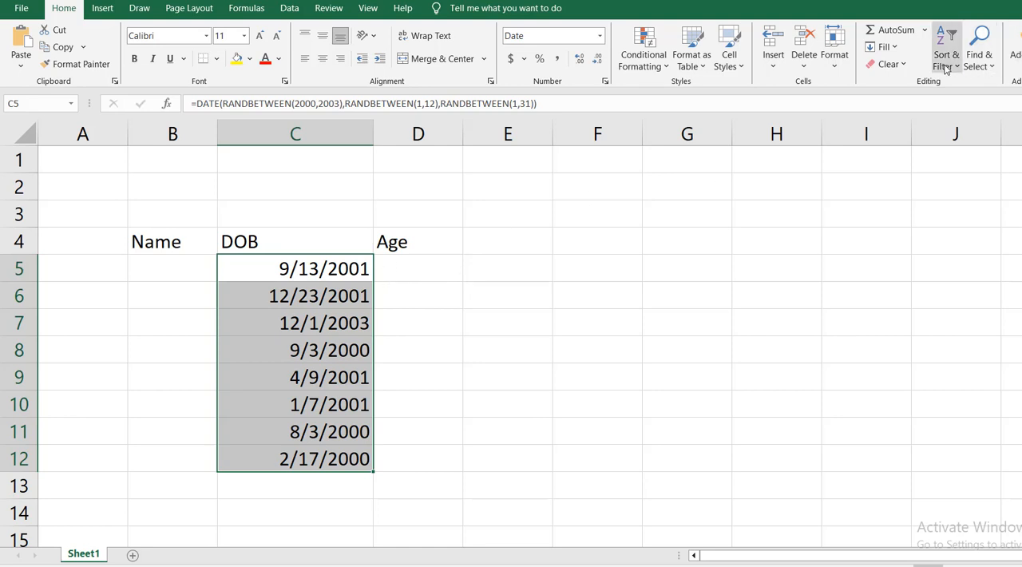
- Clear all contents and formatting from the date cells C5:C12
click(906, 69)
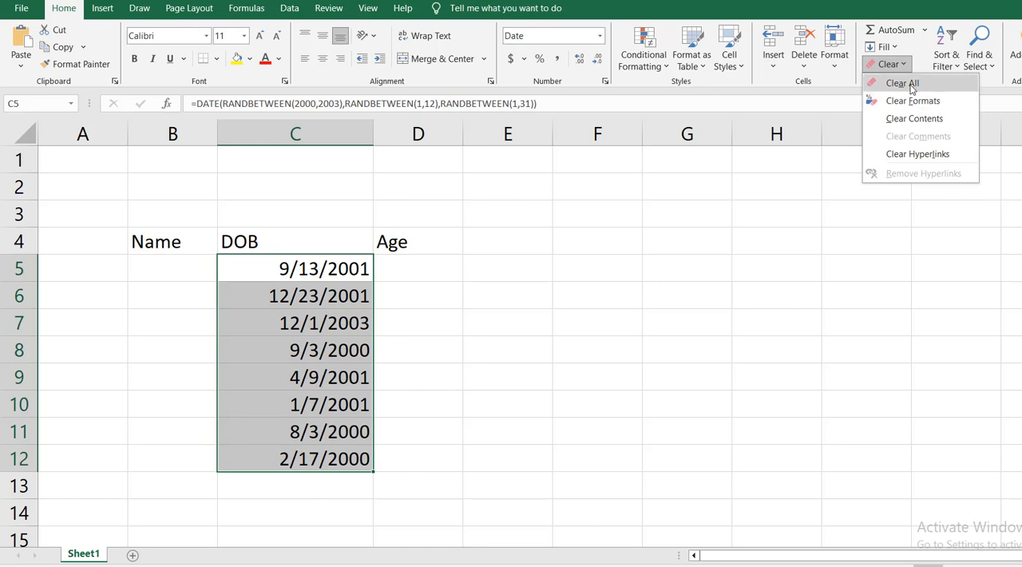
click(898, 83)
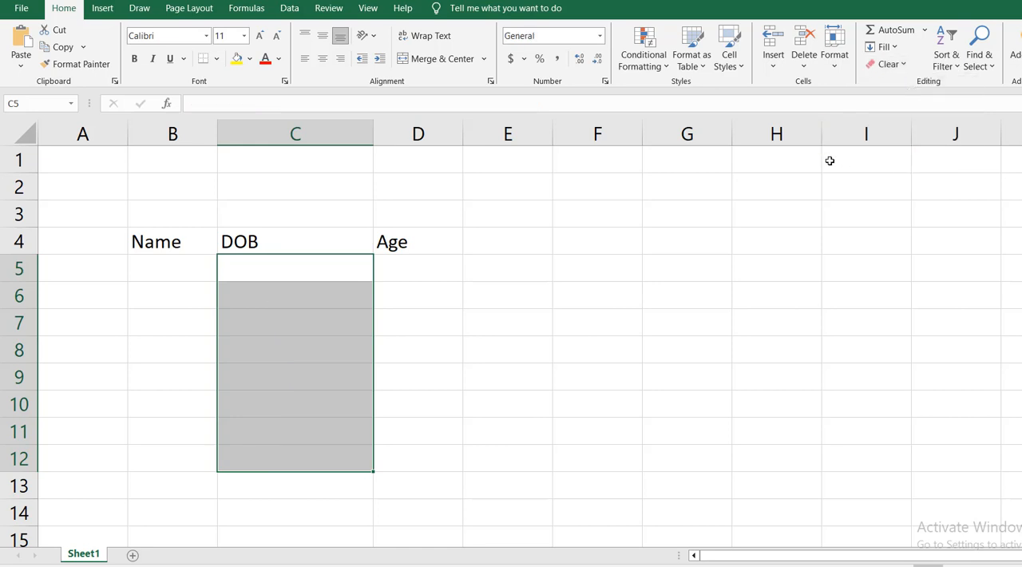
- Begin a RANDBETWEEN formula in C5 with DATEVALUE("1-jan-2000") as the lower bound
click(274, 275)
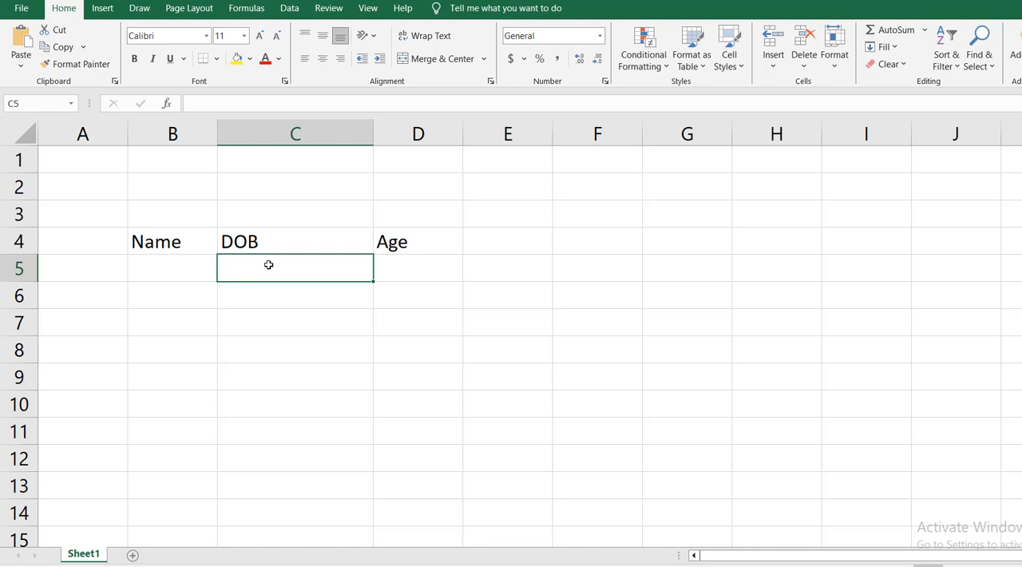
text(=ra)
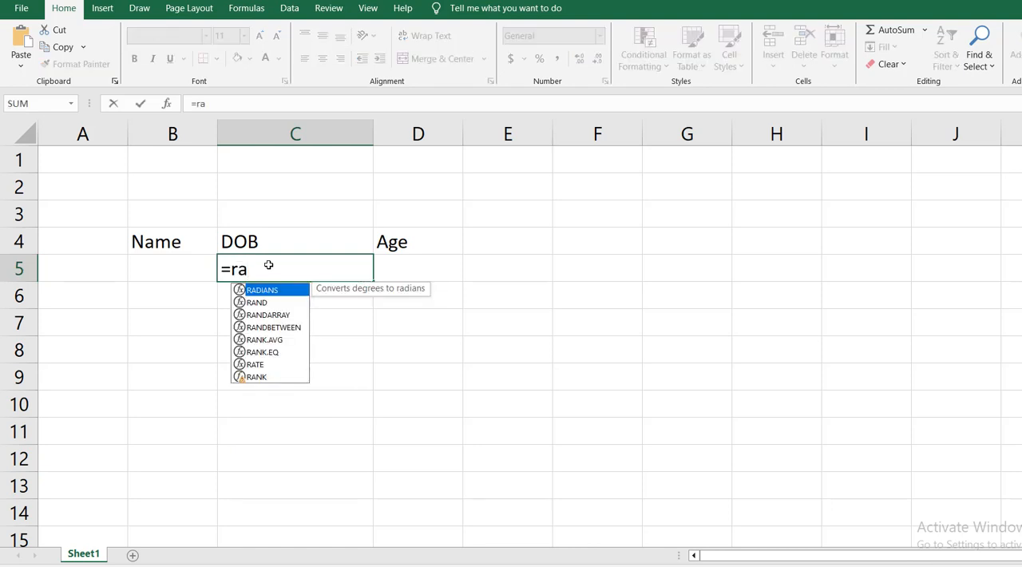
key(Down)
key(Down)
key(Down)
key(Tab)
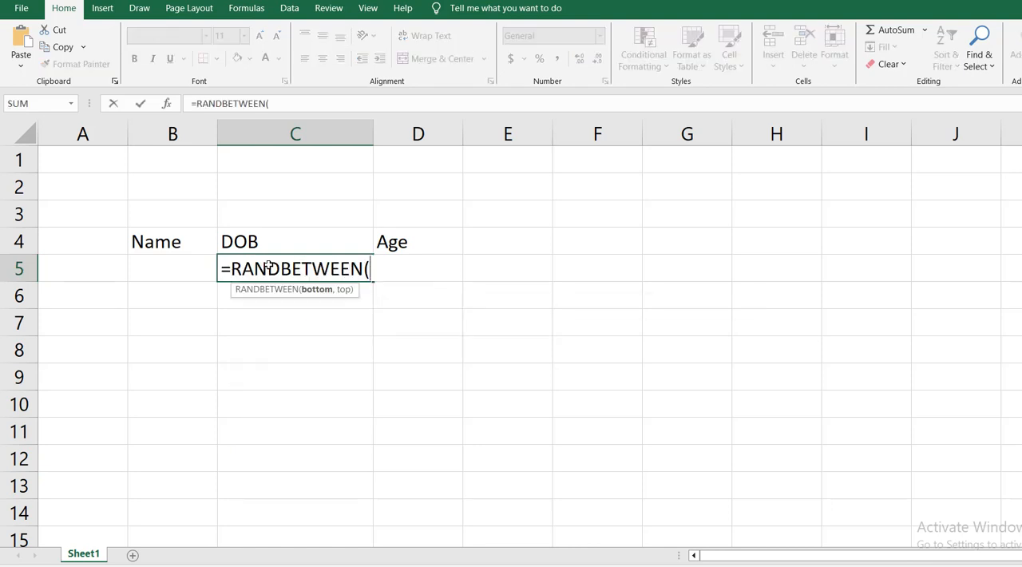
text(dat)
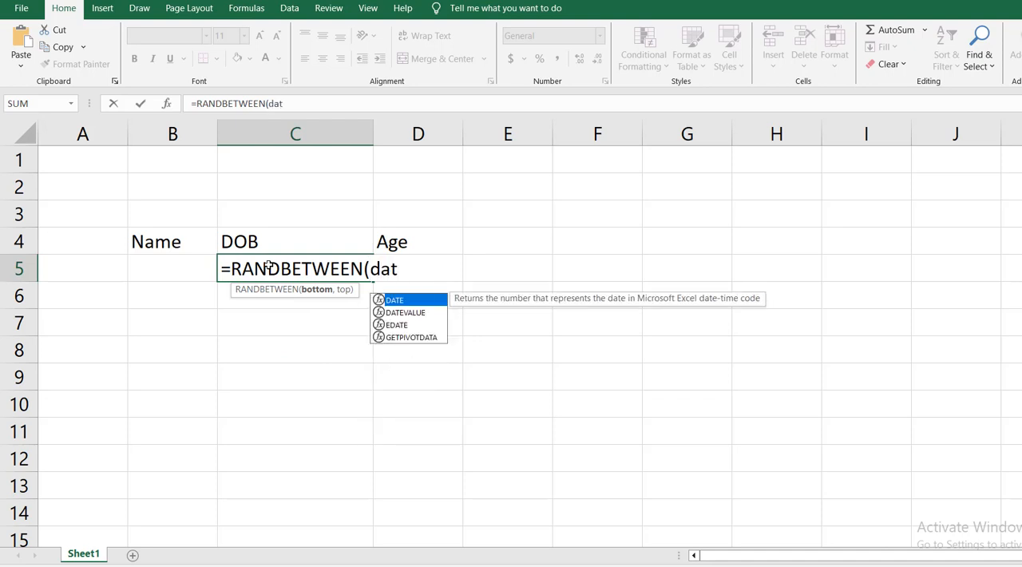
key(Down)
key(Tab)
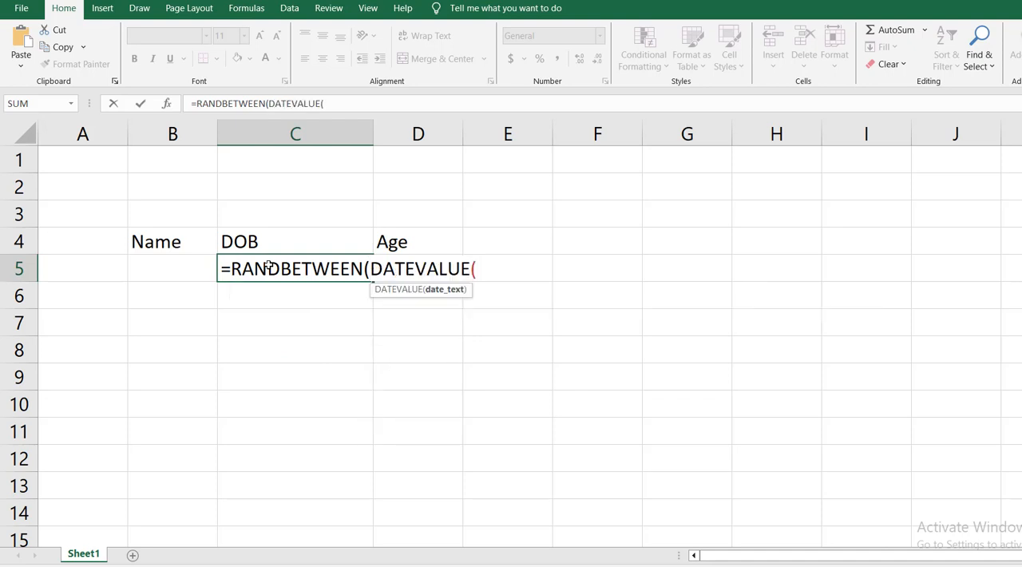
text("1-jan-2000"))
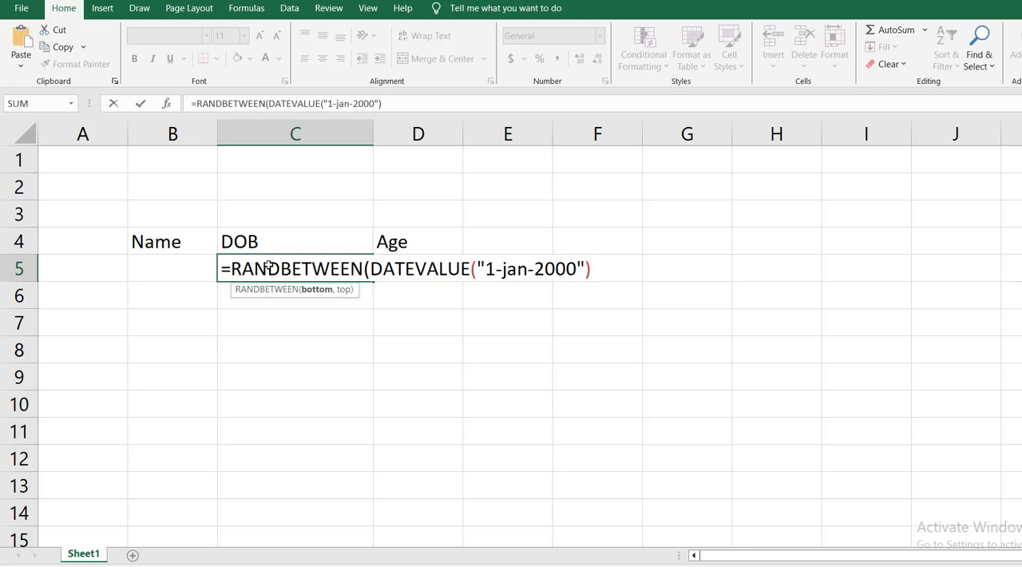
text(,da)
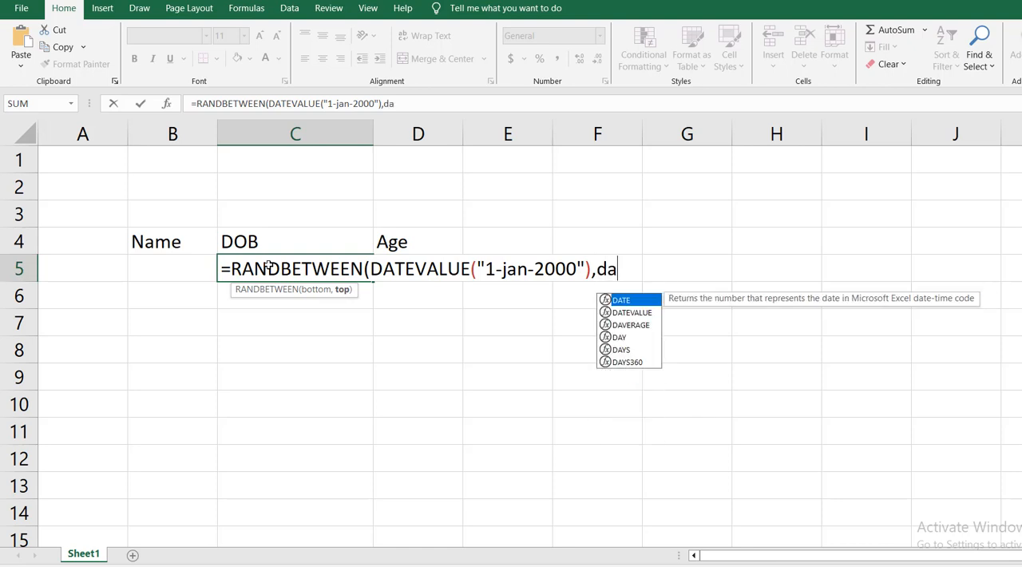
- Complete the RANDBETWEEN formula in C5 with DATEVALUE("31-dec-2003") as the upper bound and enter it
key(Down)
key(Tab)
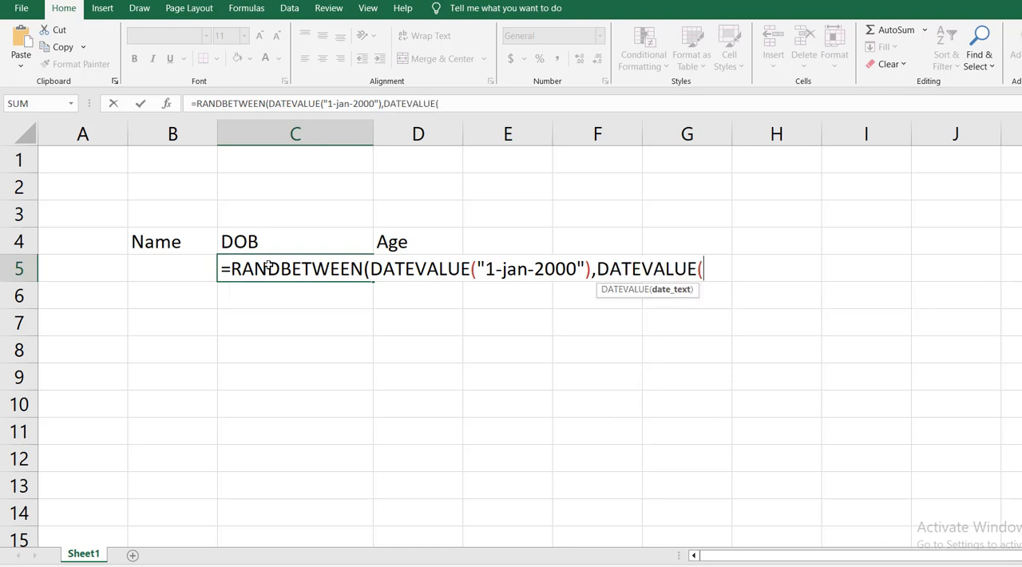
text("31-dec)
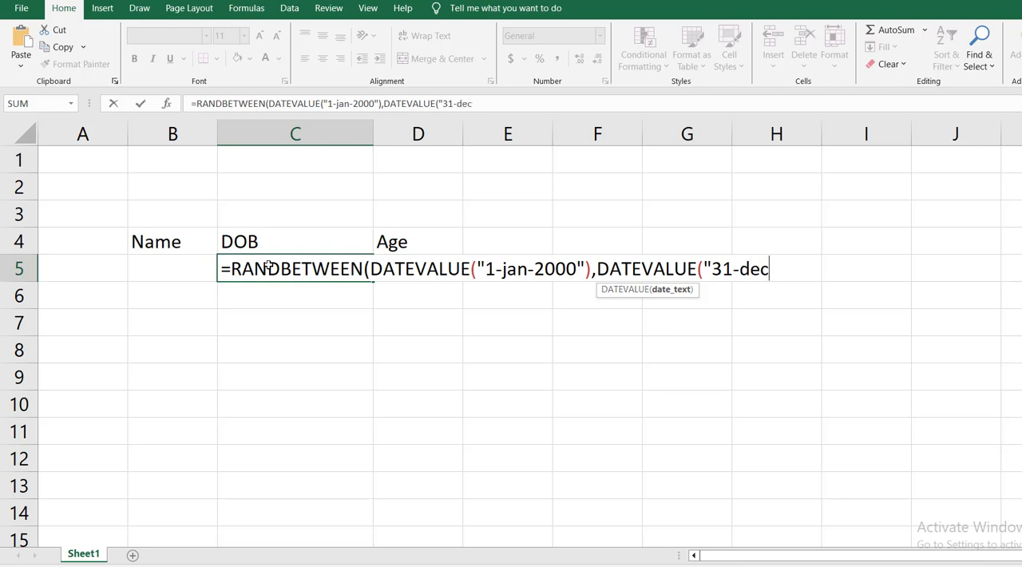
text(-2003)
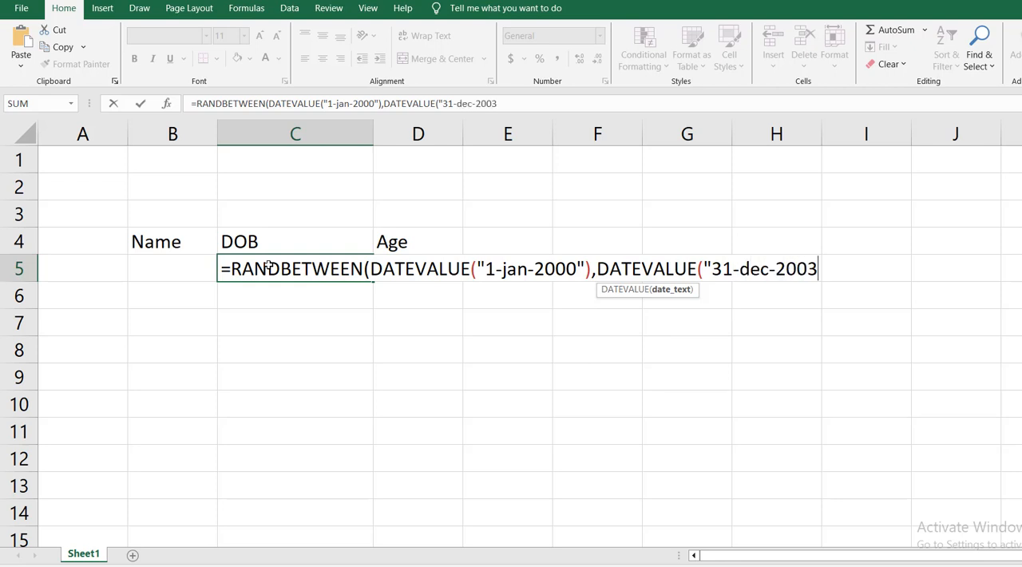
text(")))
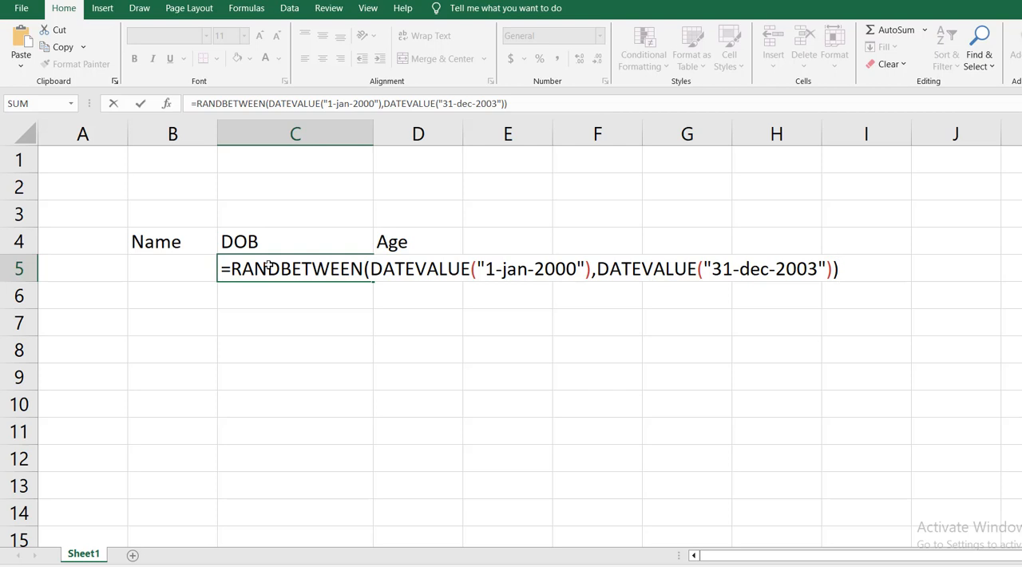
key(Return)
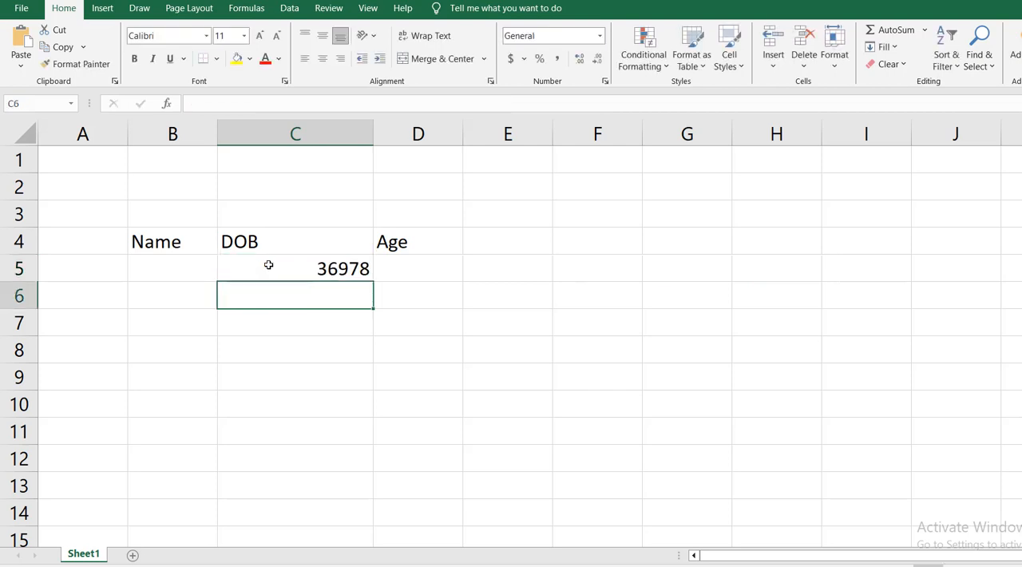
- Format cell C5 with the Short Date number format
click(269, 265)
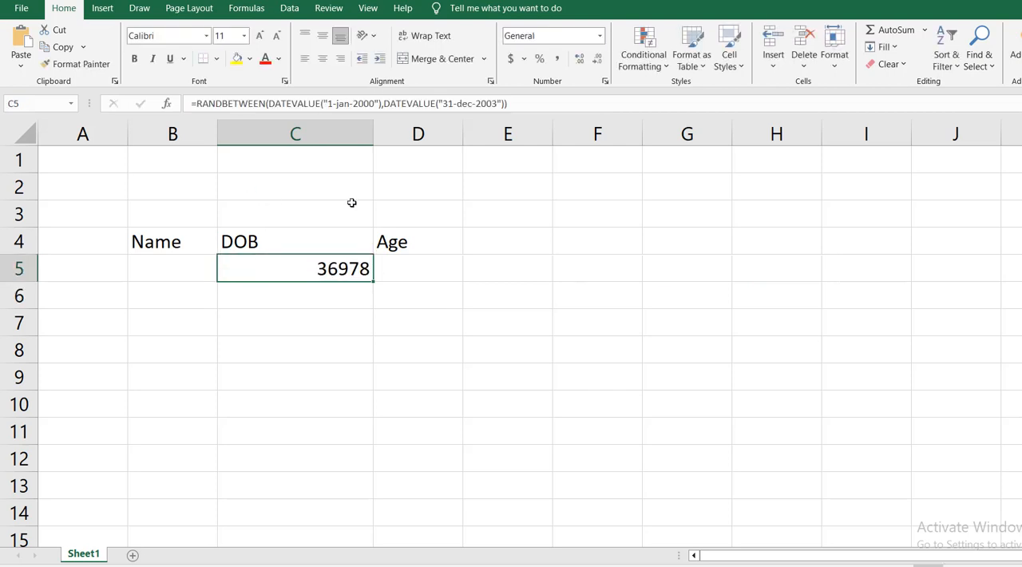
click(600, 36)
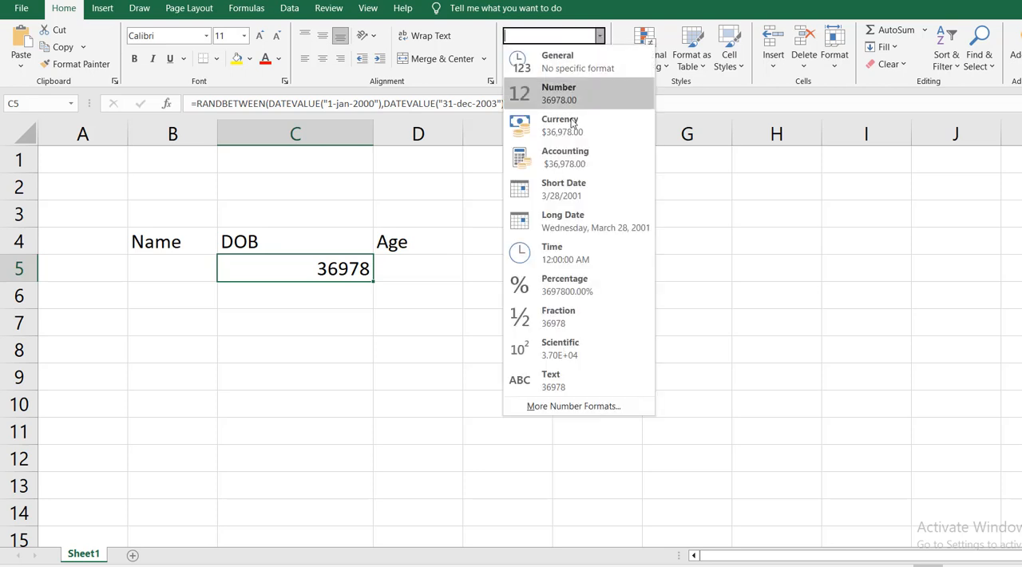
click(570, 190)
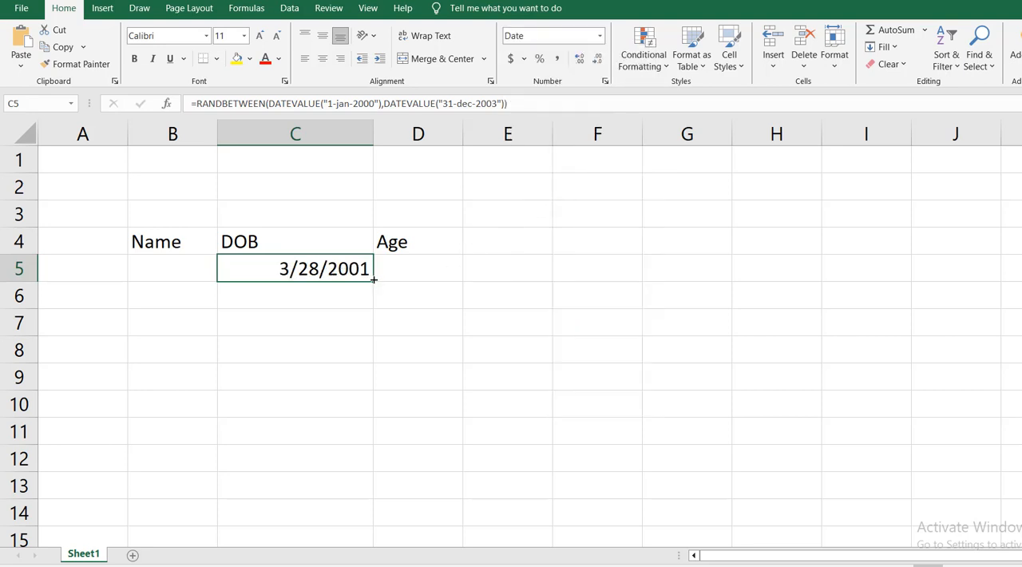
- Copy the random date formula from C5 down to C28
drag(373, 280, 393, 485)
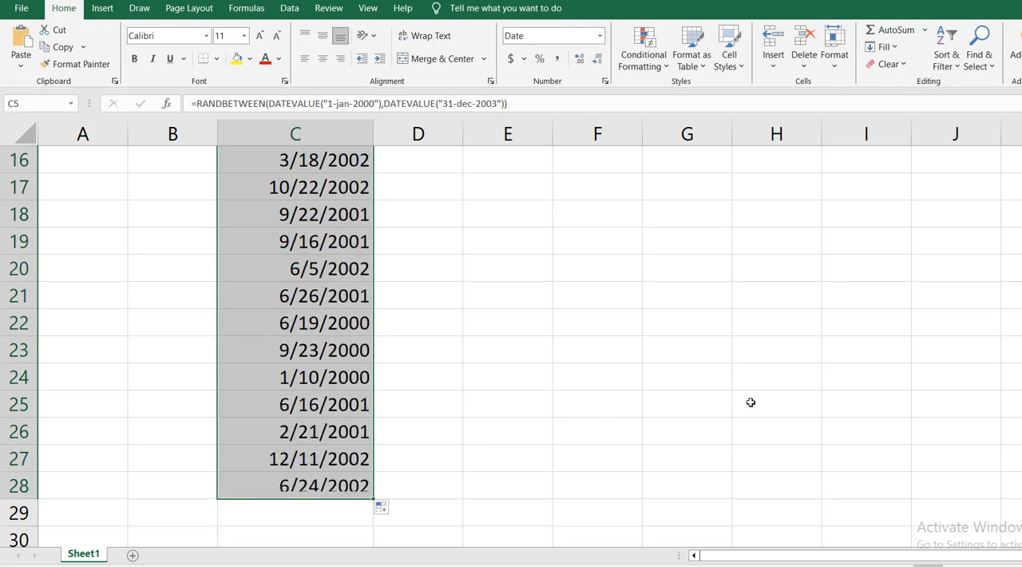
scroll(728, 400, up, 3)
scroll(728, 400, up, 1)
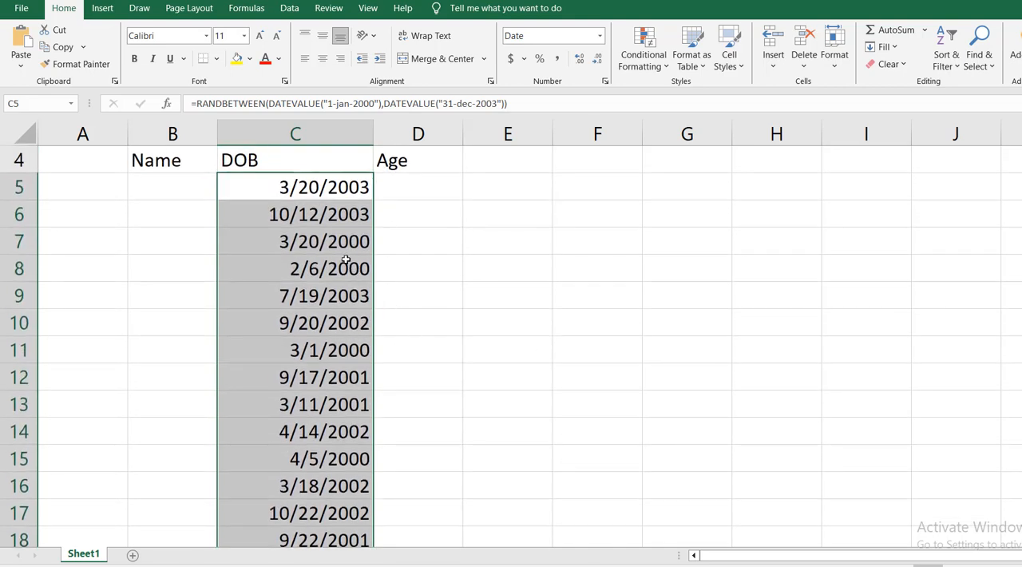